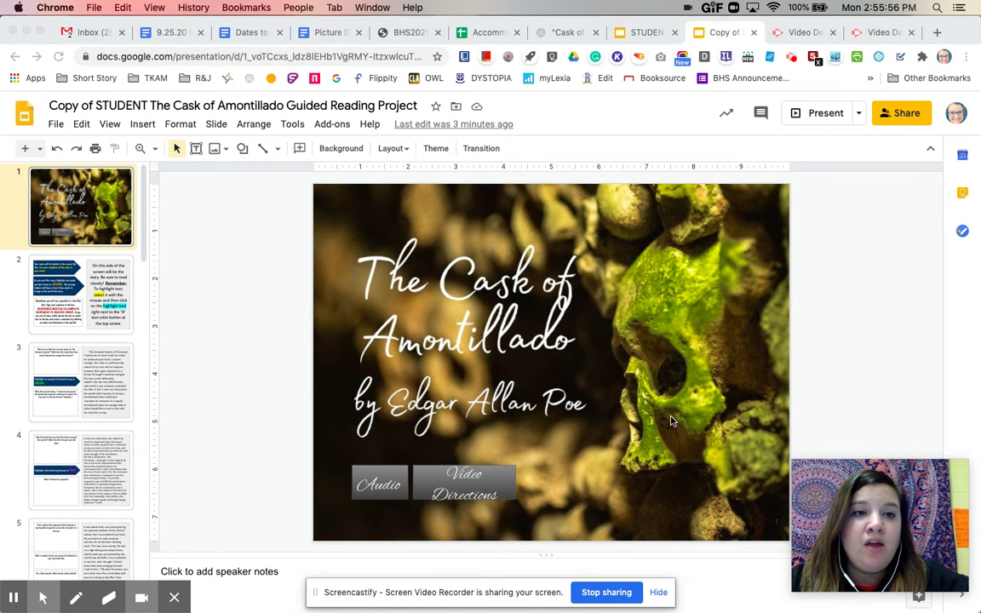
# Open slide 2's task instructions and select a few words to demo highlighting.
pyautogui.click(81, 313)
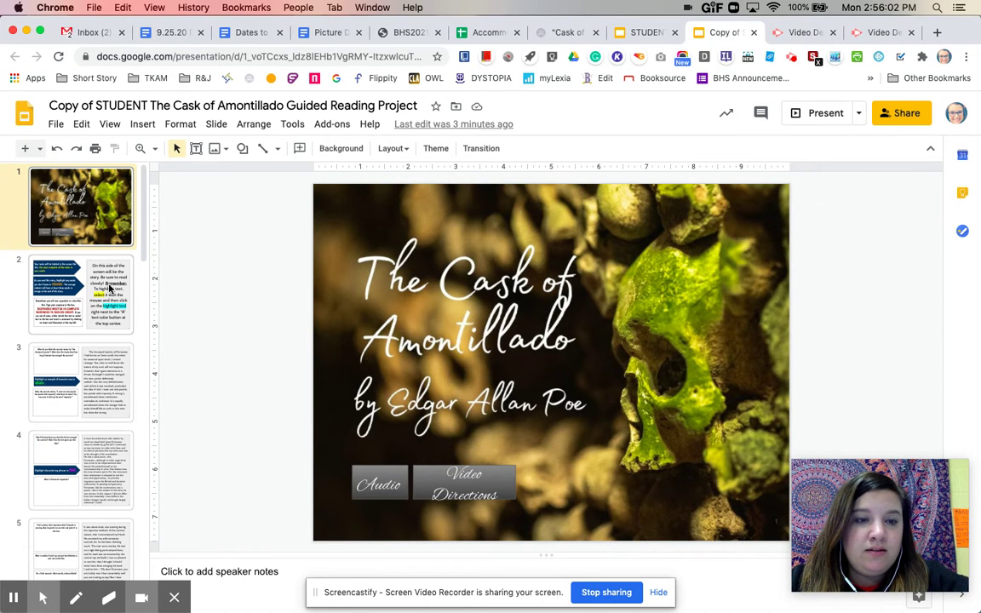
pyautogui.click(109, 289)
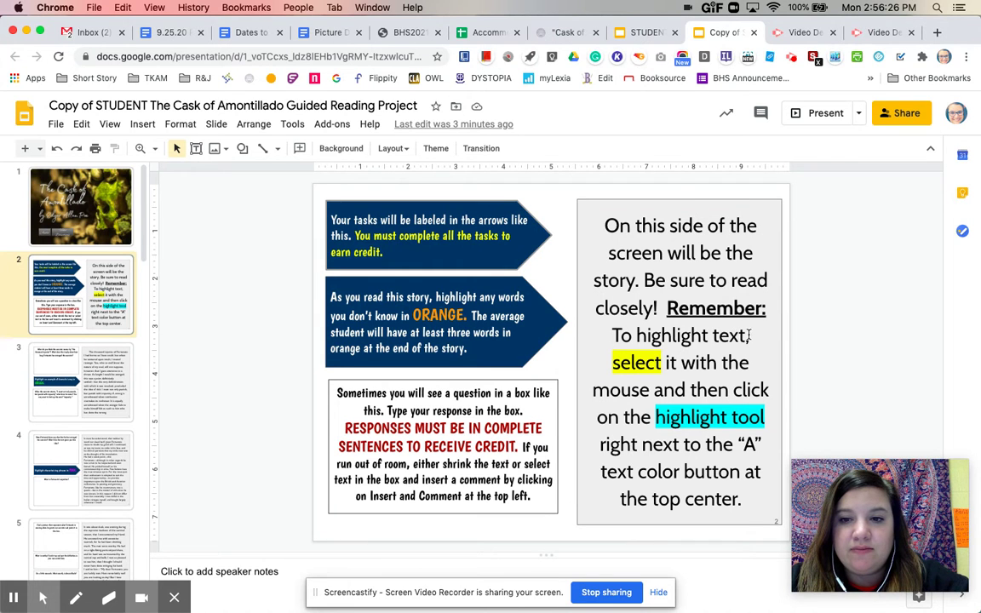
pyautogui.moveTo(752, 336); pyautogui.dragTo(624, 338)
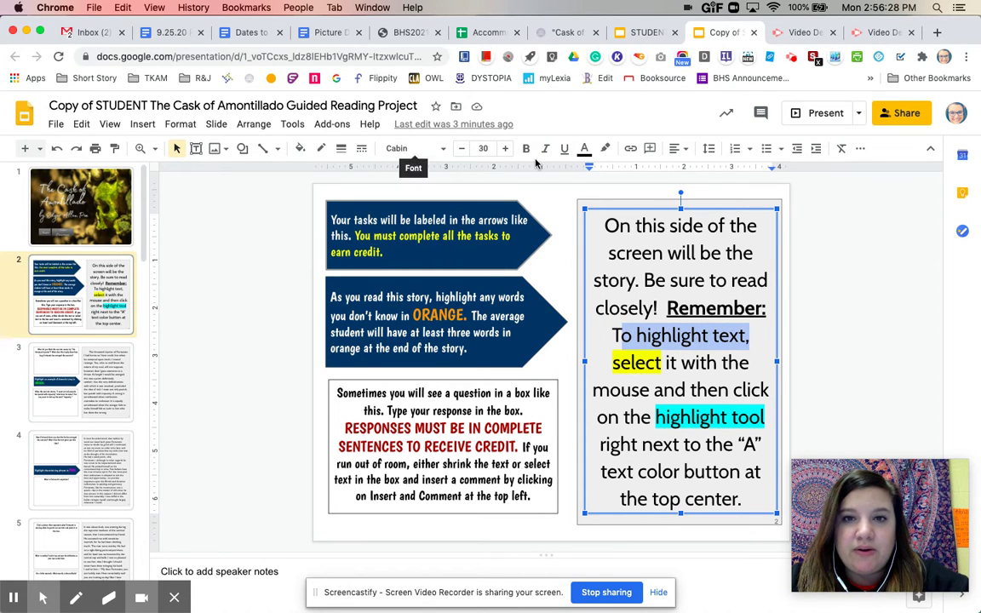
pyautogui.click(603, 149)
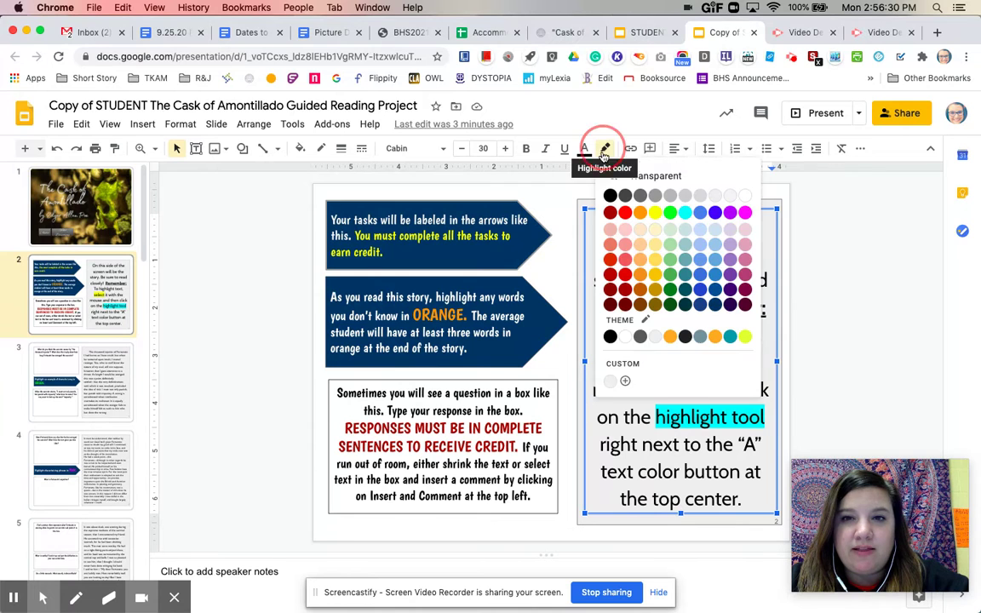
pyautogui.click(629, 234)
pyautogui.click(560, 328)
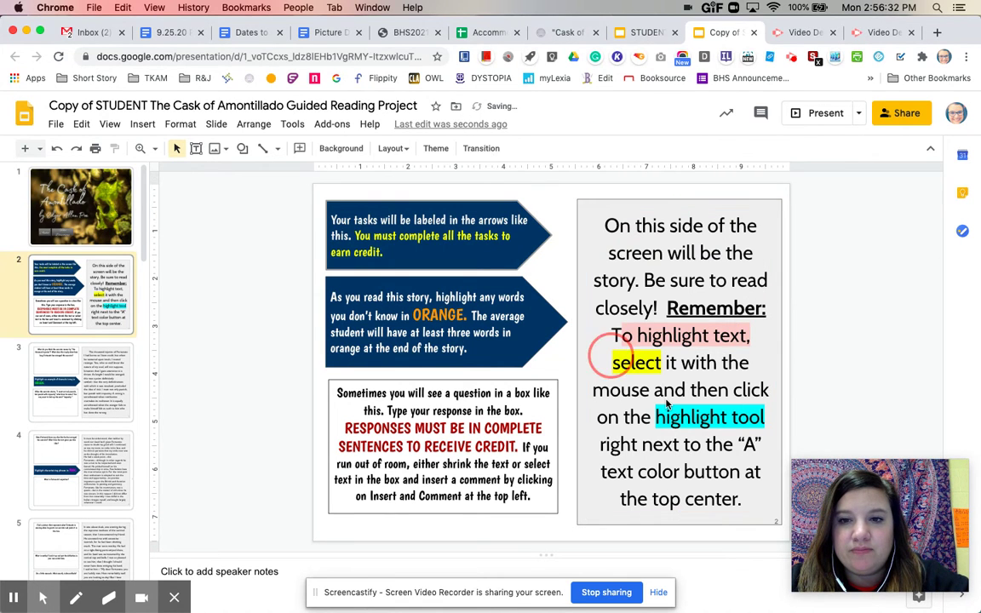
pyautogui.click(631, 395)
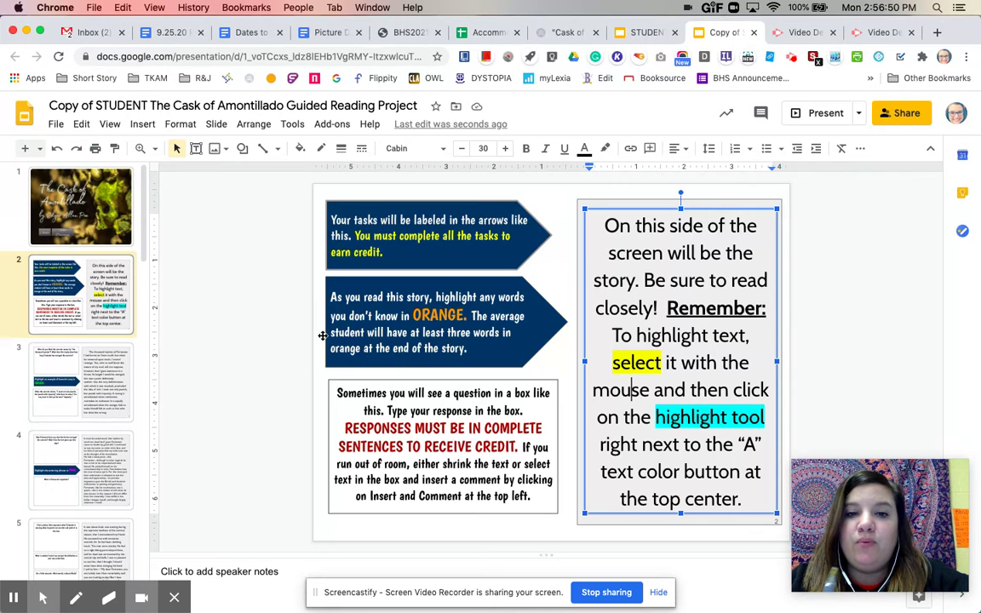
pyautogui.click(298, 362)
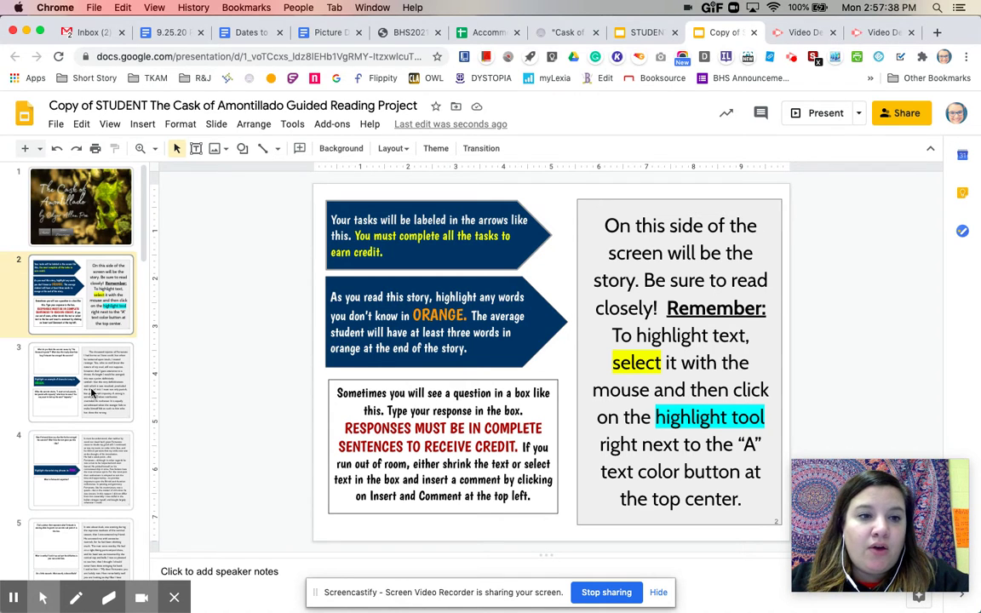
pyautogui.click(92, 391)
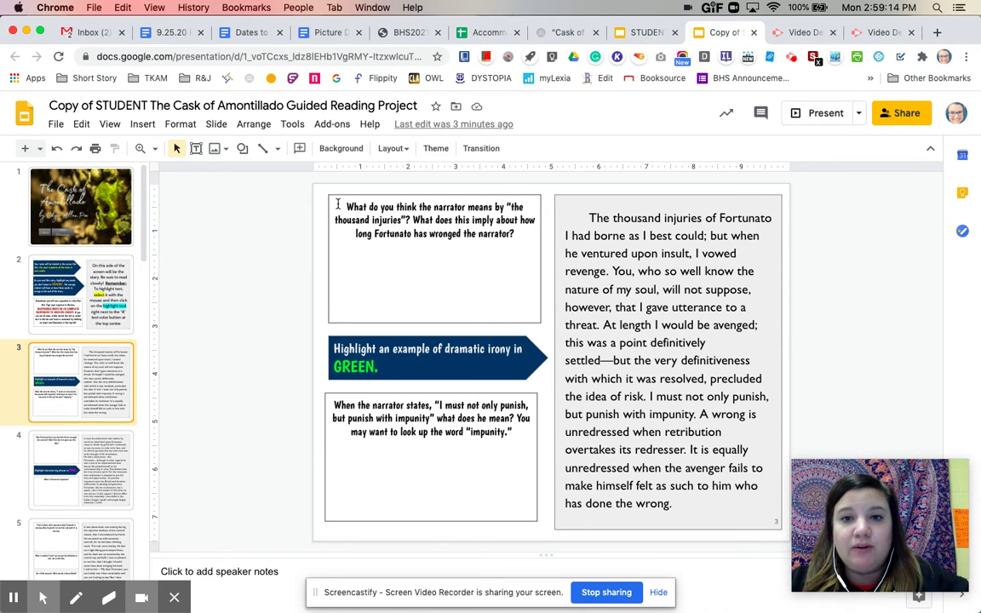
pyautogui.click(567, 237)
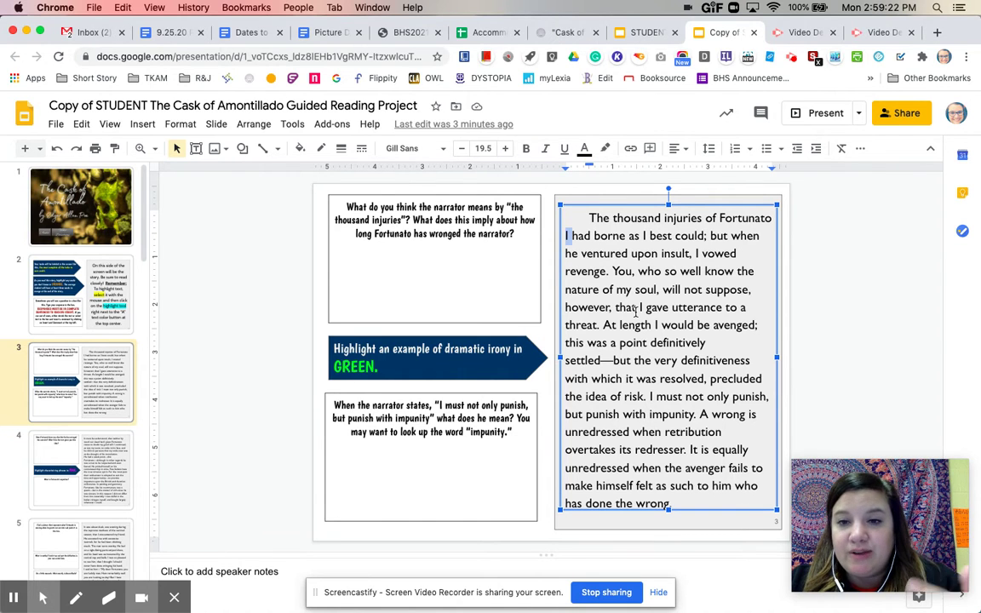
pyautogui.click(657, 289)
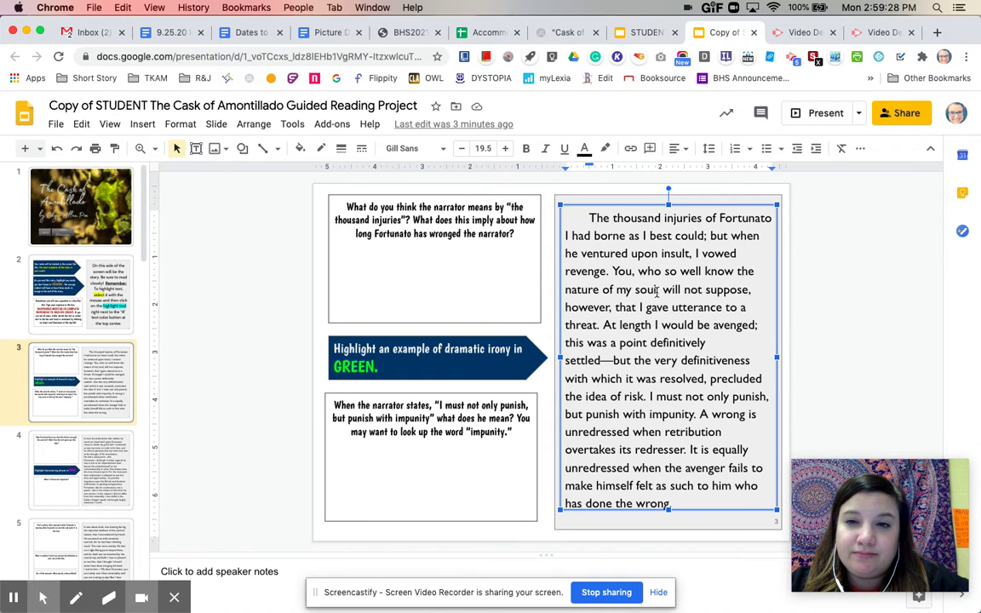
pyautogui.doubleClick(745, 218)
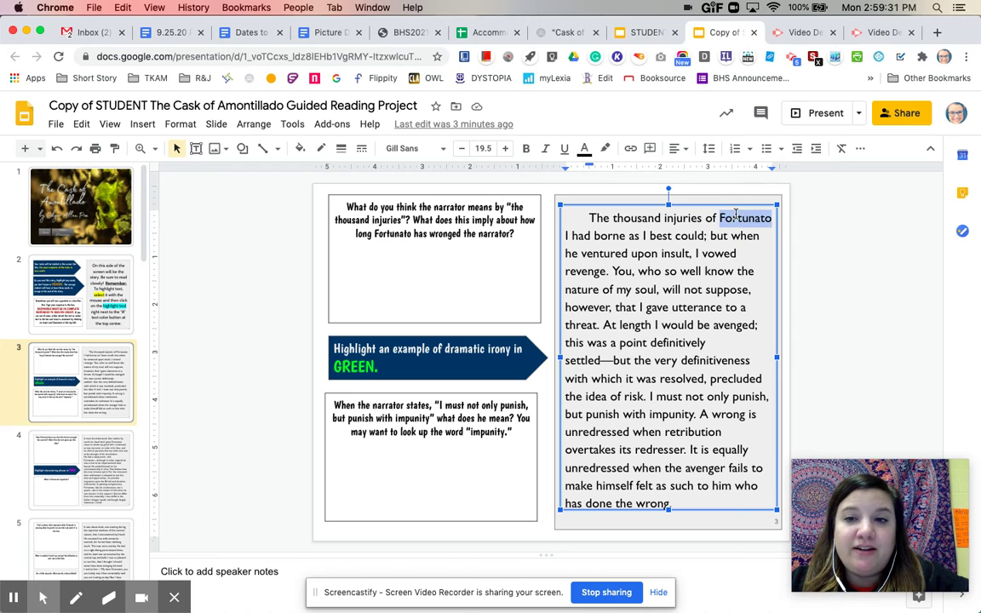
pyautogui.click(601, 218)
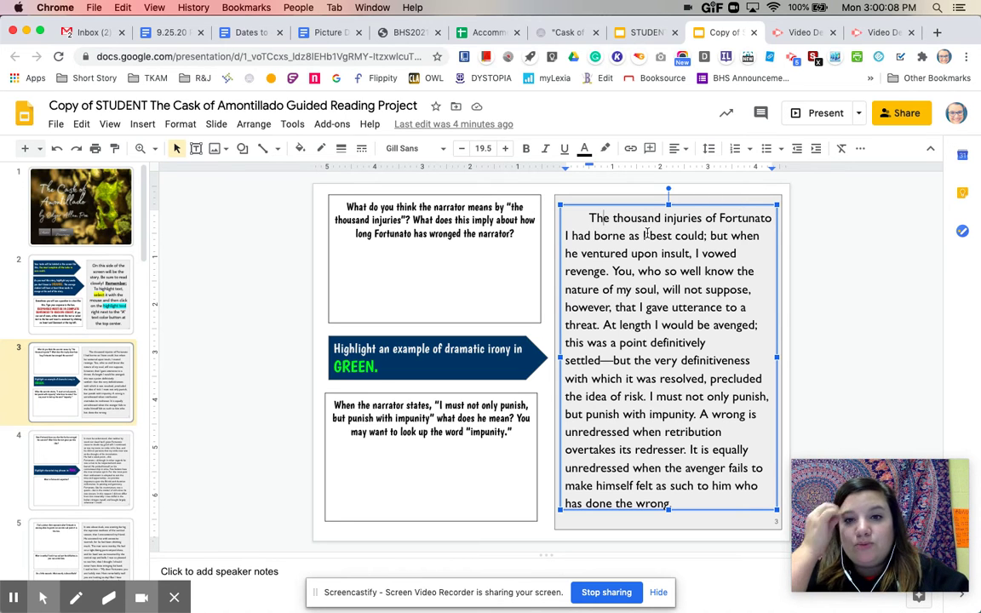
pyautogui.click(588, 218)
pyautogui.moveTo(588, 218); pyautogui.dragTo(766, 218)
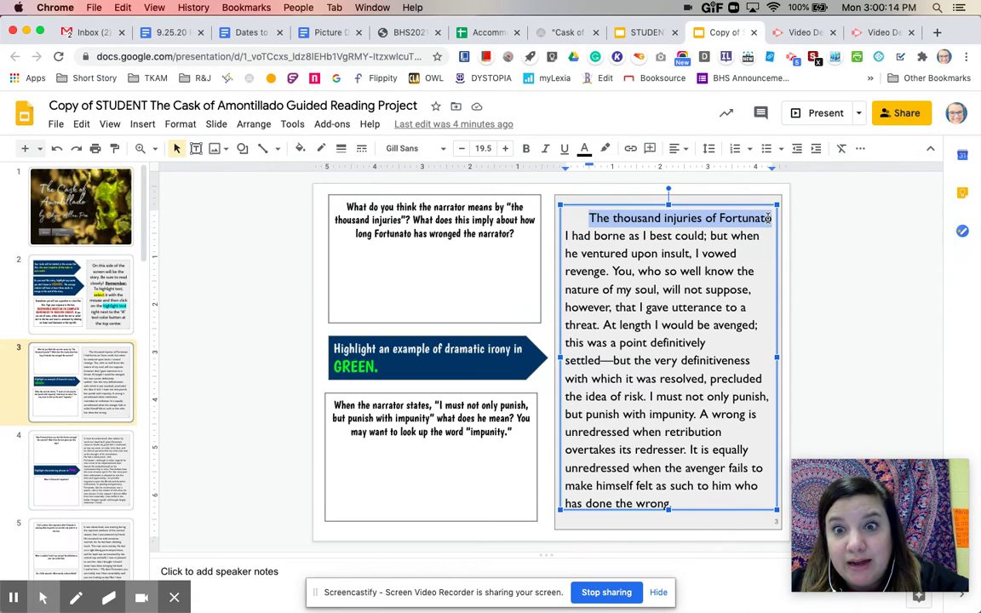
pyautogui.click(696, 253)
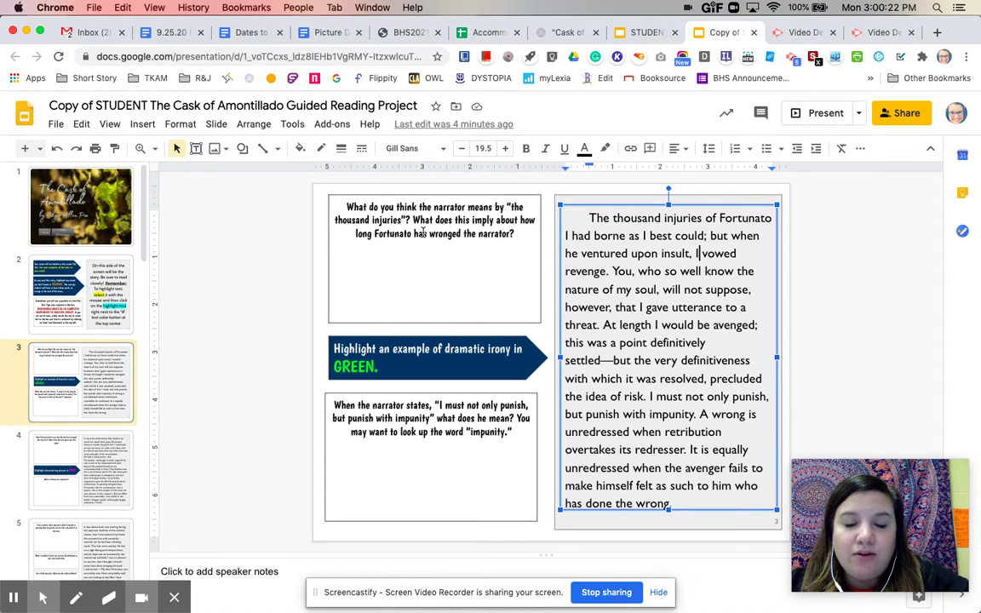
pyautogui.click(505, 258)
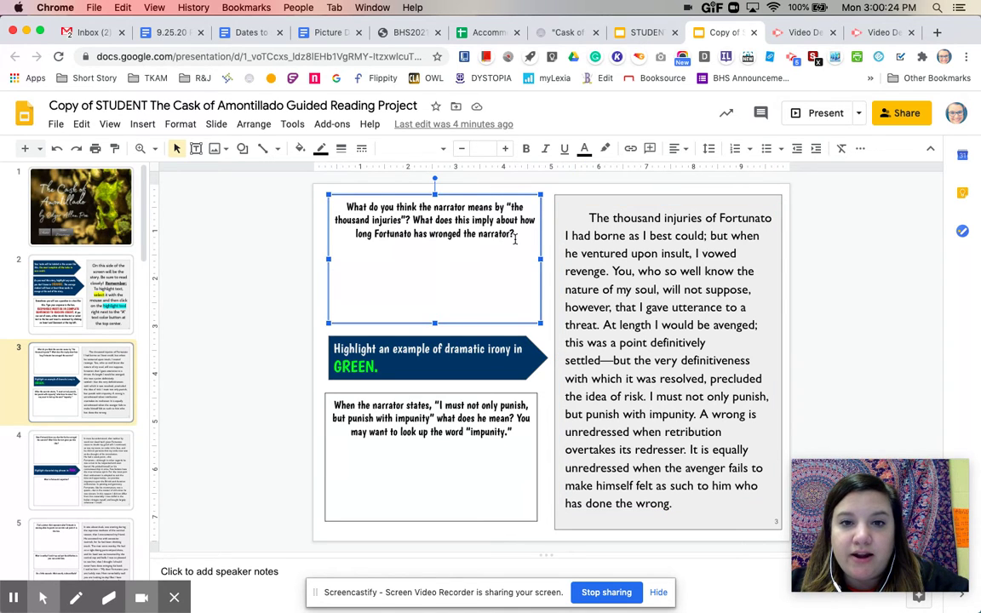
# Add a line under the first question and begin 'I think the thousand injuries means that Fortua'.
pyautogui.click(517, 236)
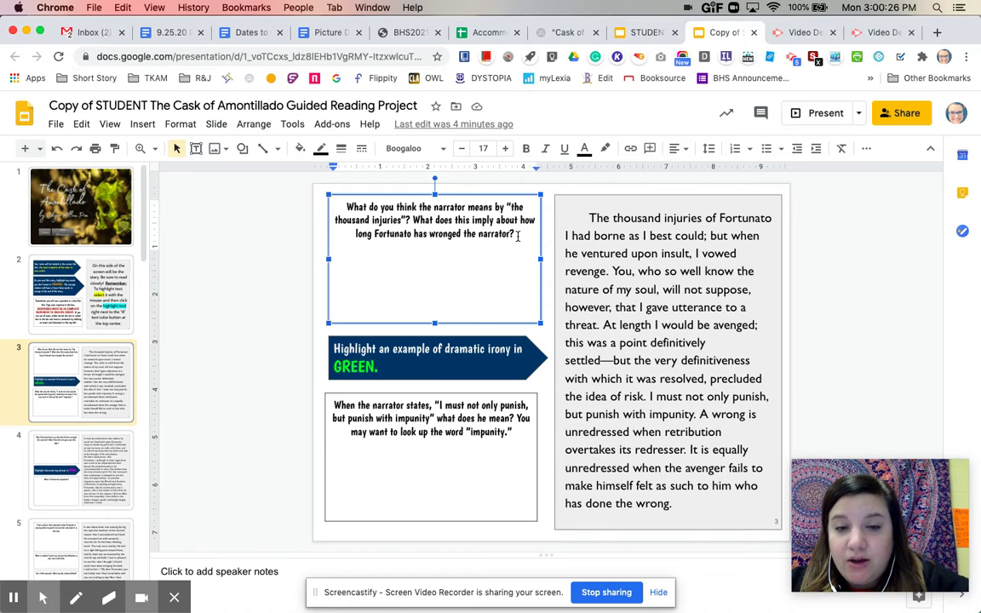
pyautogui.press('Return')
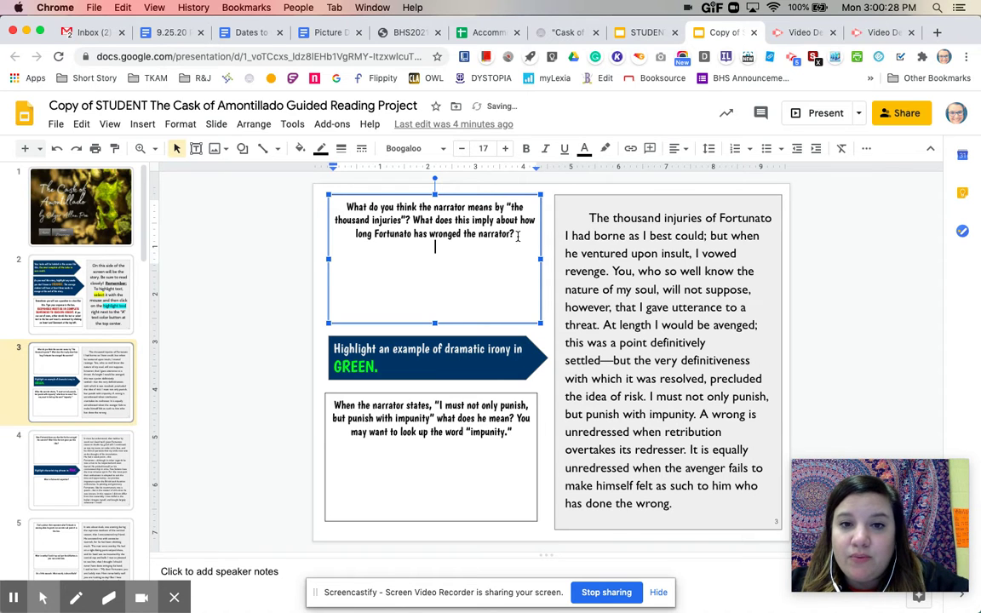
pyautogui.click(677, 148)
pyautogui.click(677, 148)
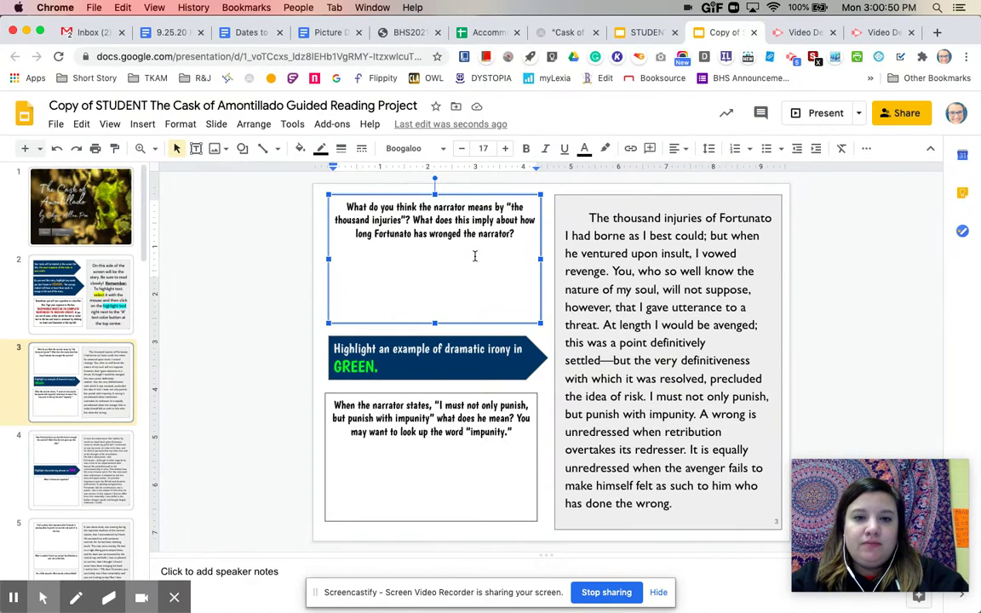
pyautogui.write('I think the th')
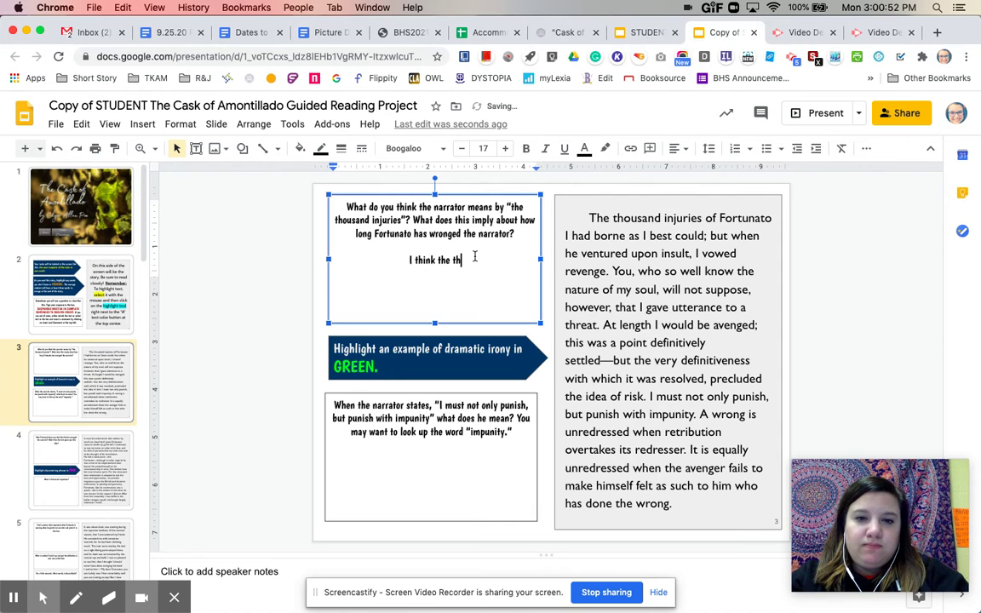
pyautogui.write('ousand in')
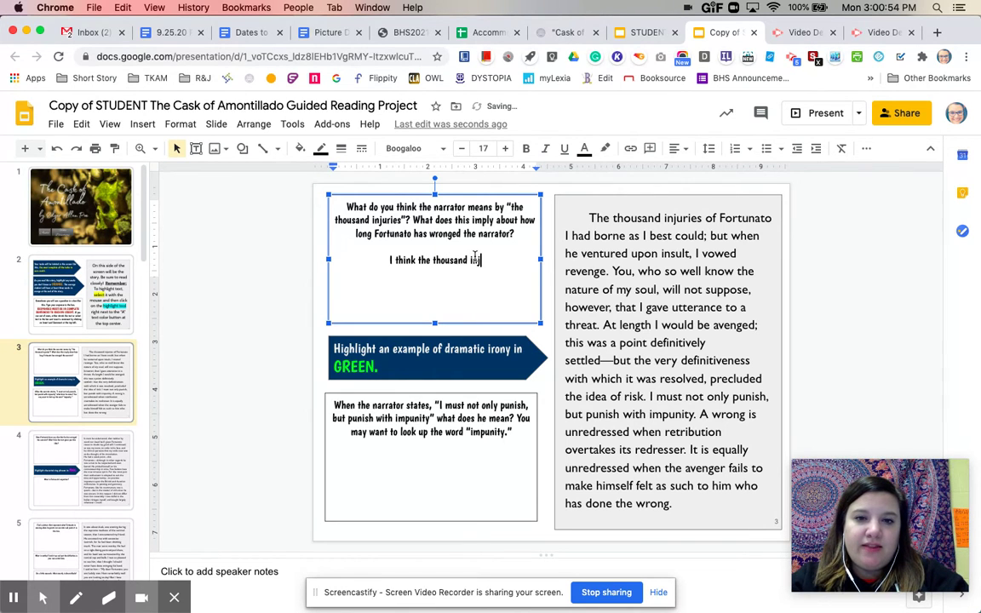
pyautogui.write('juries m')
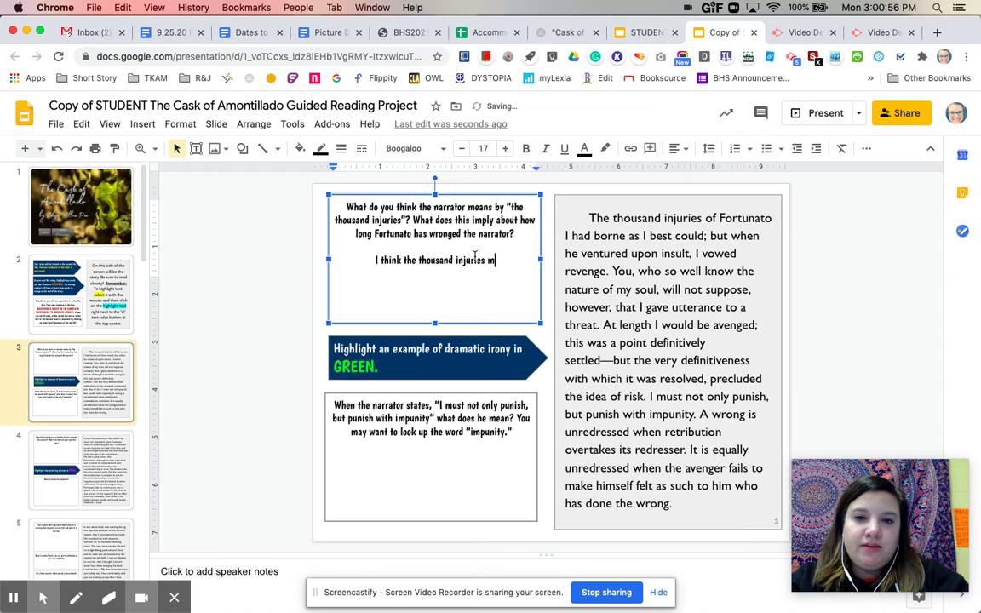
pyautogui.write('eans that Fortua')
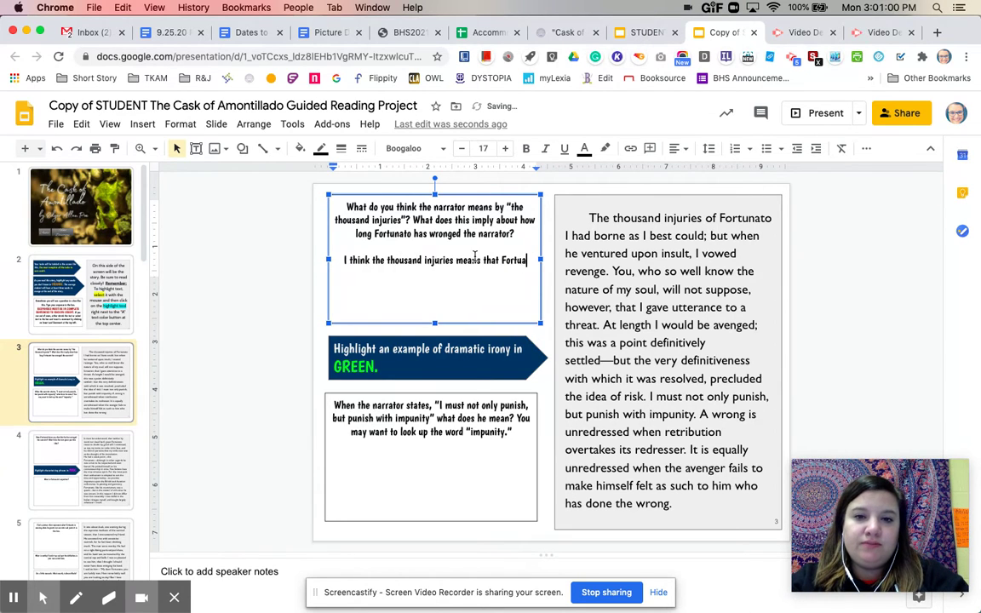
# Finish the answer: Fortunato has wronged the narrator over and over, for years; select the threat sentences.
pyautogui.press('BackSpace')
pyautogui.write('natohas')
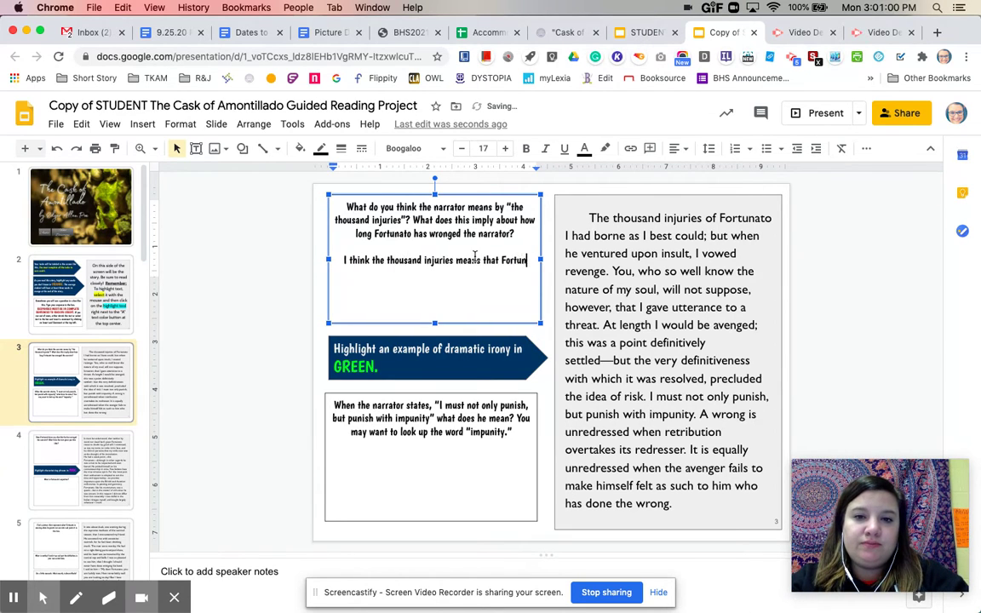
pyautogui.press('BackSpace')
pyautogui.press('BackSpace')
pyautogui.press('BackSpace')
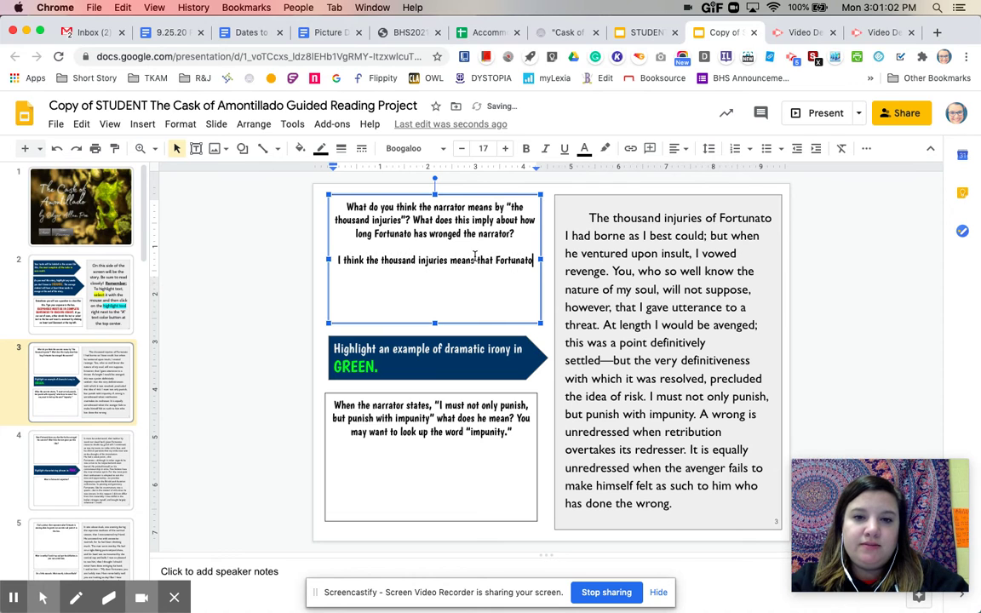
pyautogui.write('has wrong')
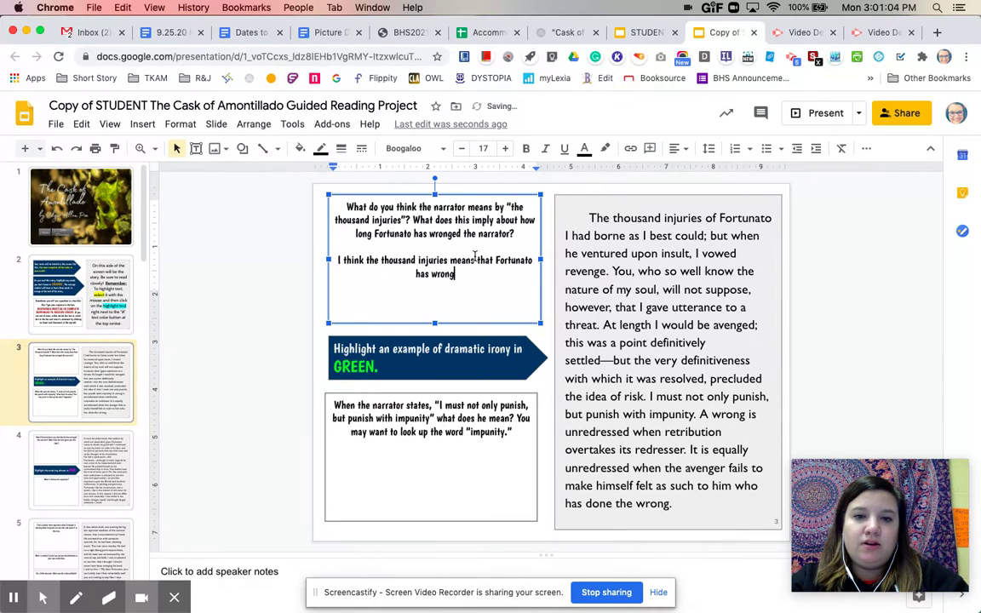
pyautogui.write('ed the narrator over an')
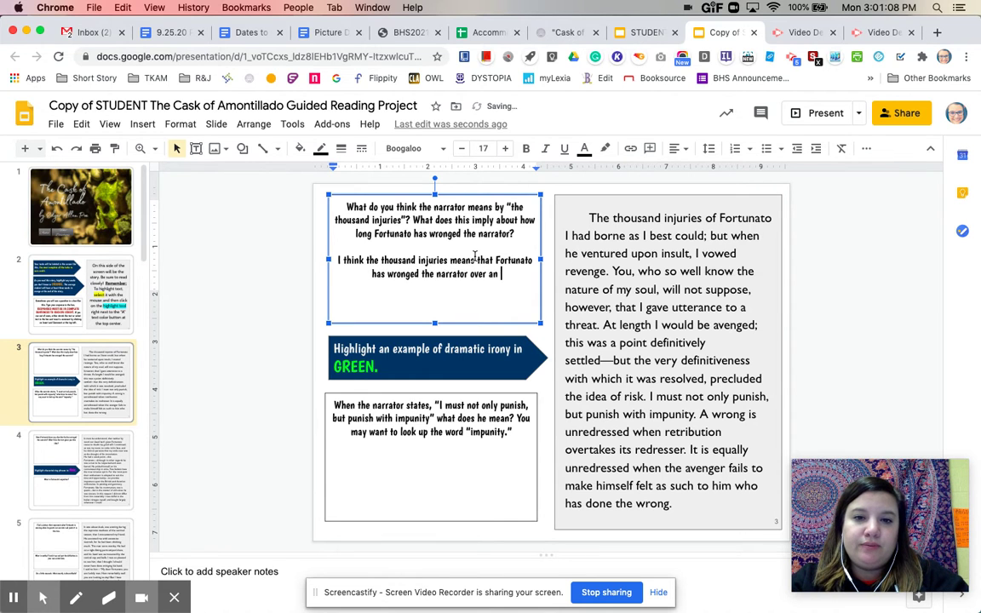
pyautogui.press('BackSpace')
pyautogui.write('d over. ')
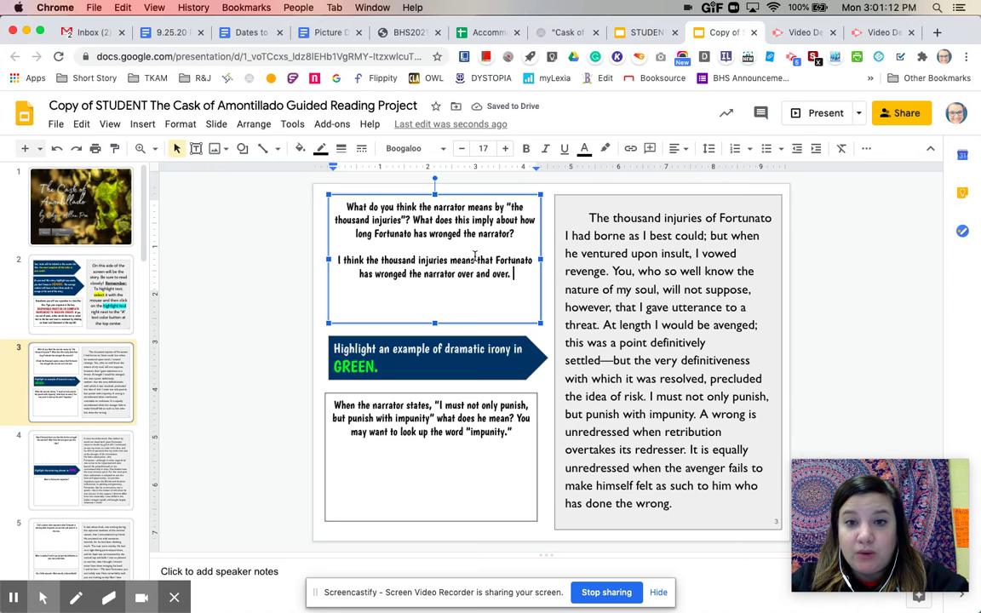
pyautogui.write('This imp')
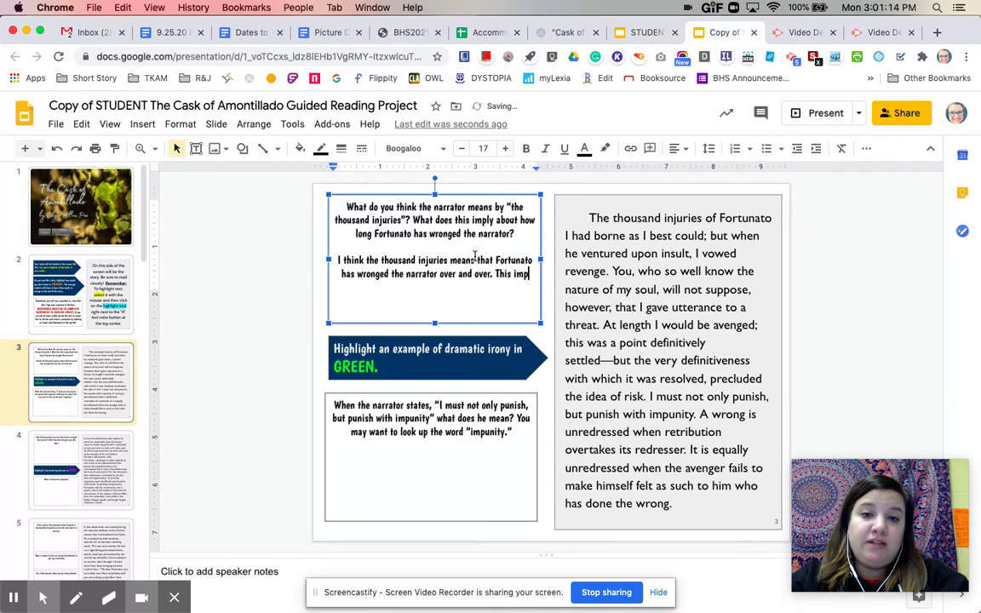
pyautogui.write('lies that it has')
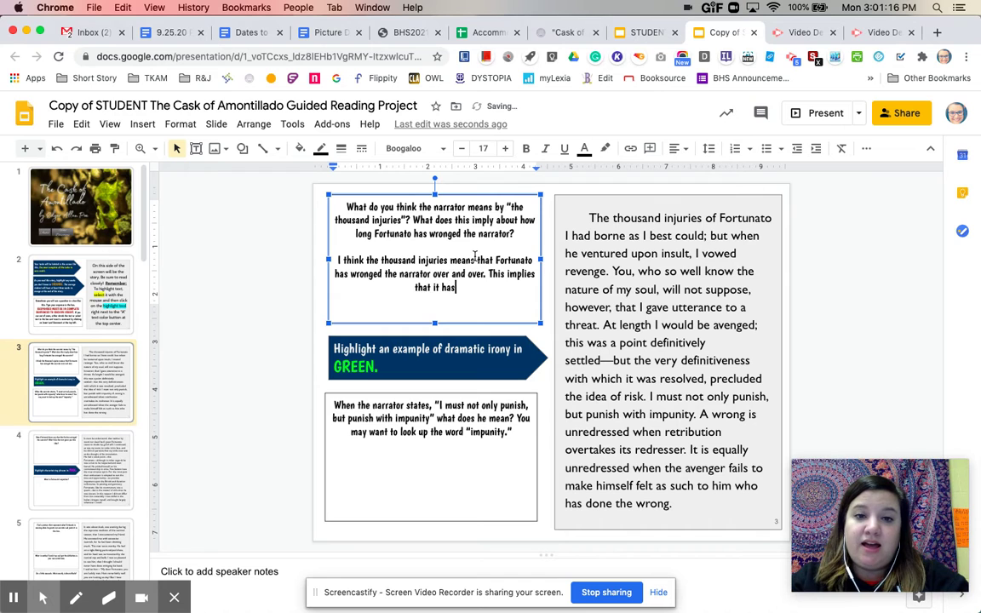
pyautogui.write(' been going on for years.')
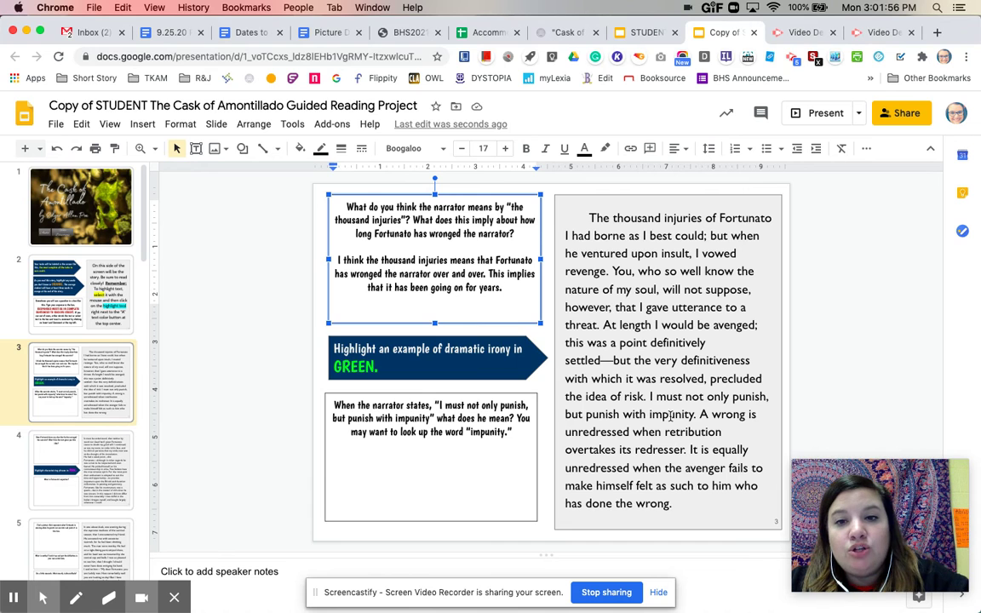
pyautogui.moveTo(610, 271); pyautogui.dragTo(601, 325)
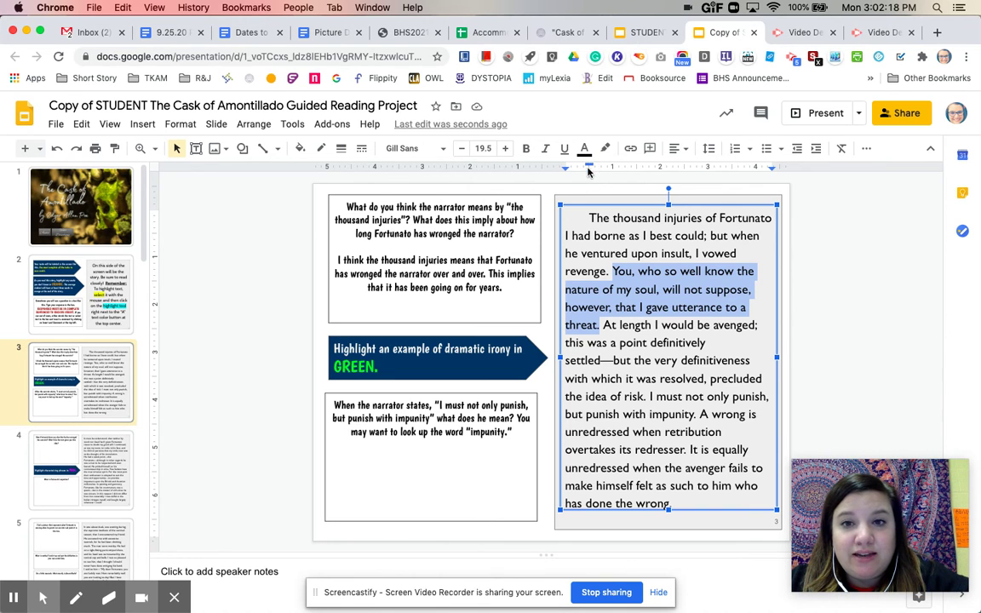
# Highlight the selected sentence about not giving utterance to a threat in bright green.
pyautogui.click(605, 148)
pyautogui.click(670, 212)
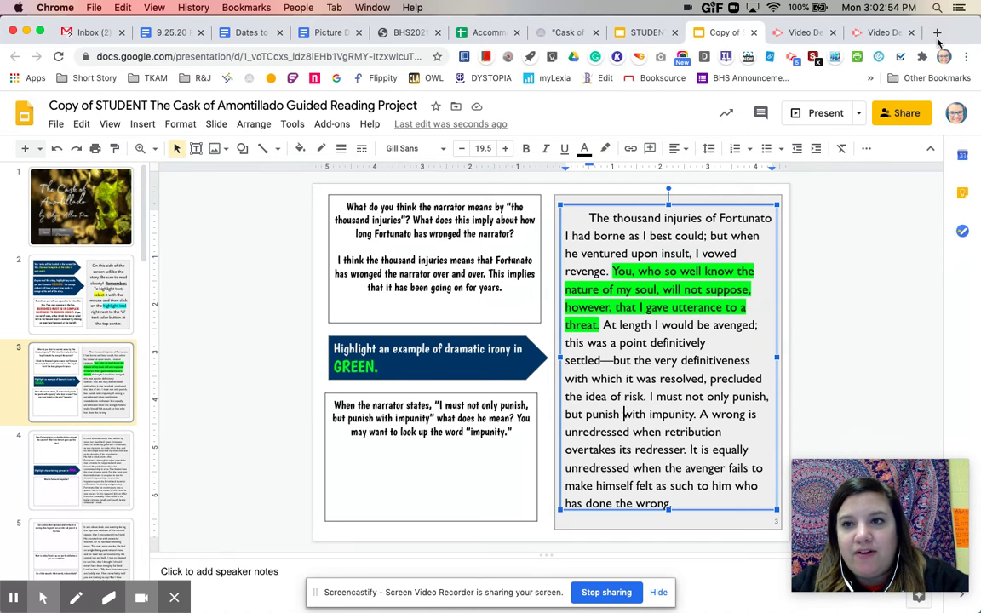
pyautogui.click(936, 37)
# Look up the meaning of 'impunity' on Google, then go back to the slide deck.
pyautogui.write('impurity')
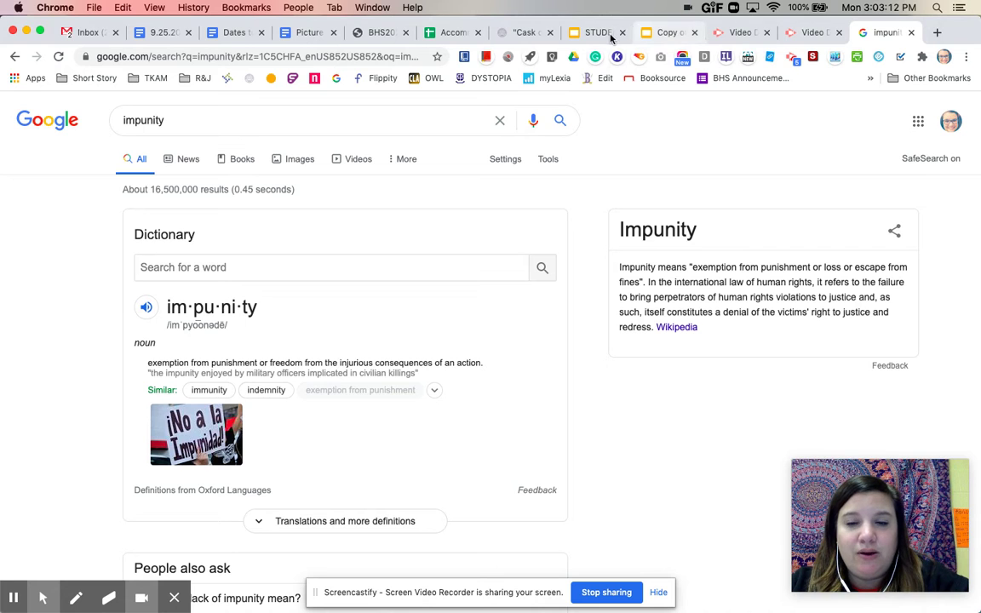
pyautogui.click(644, 34)
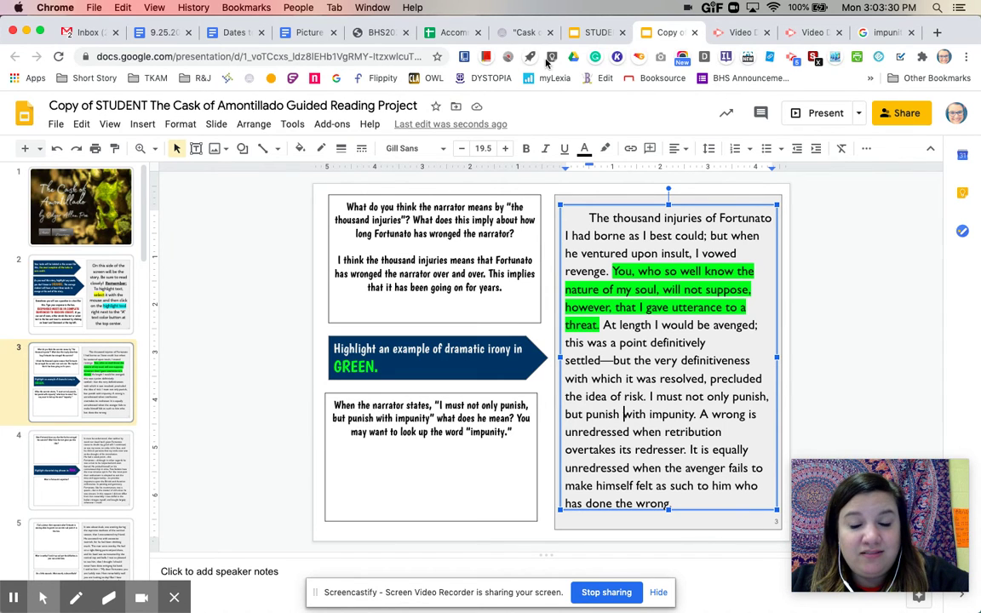
# Answer the impunity question: the narrator wants to punish Fortunato without getting caught and punished.
pyautogui.click(511, 443)
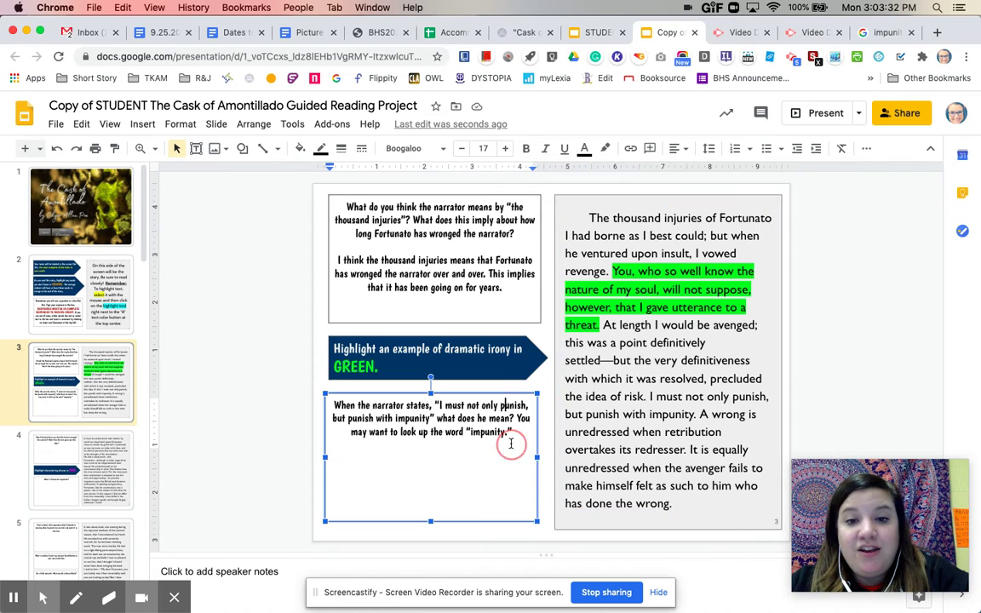
pyautogui.click(497, 458)
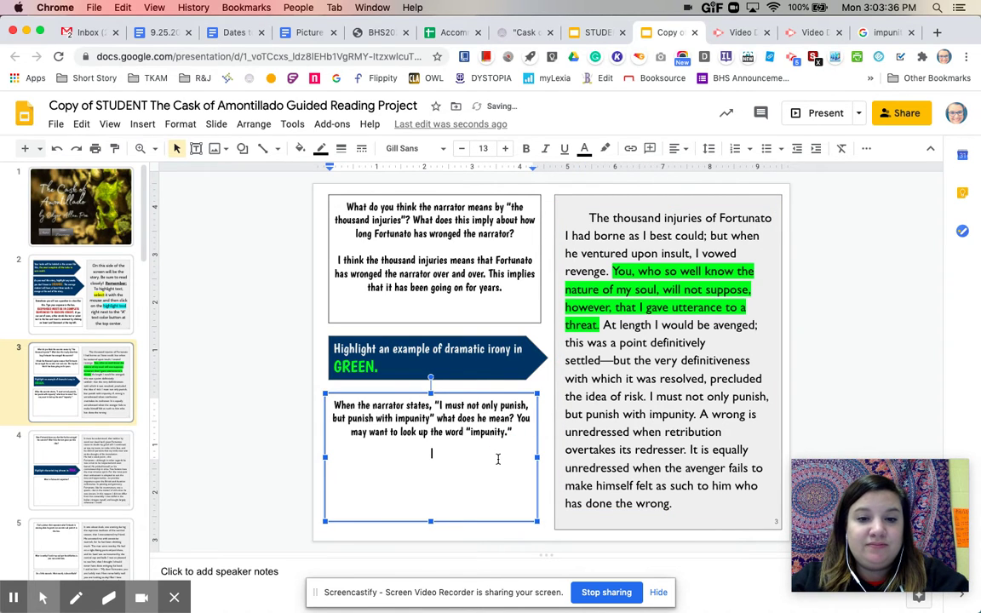
pyautogui.write('The narrator mea')
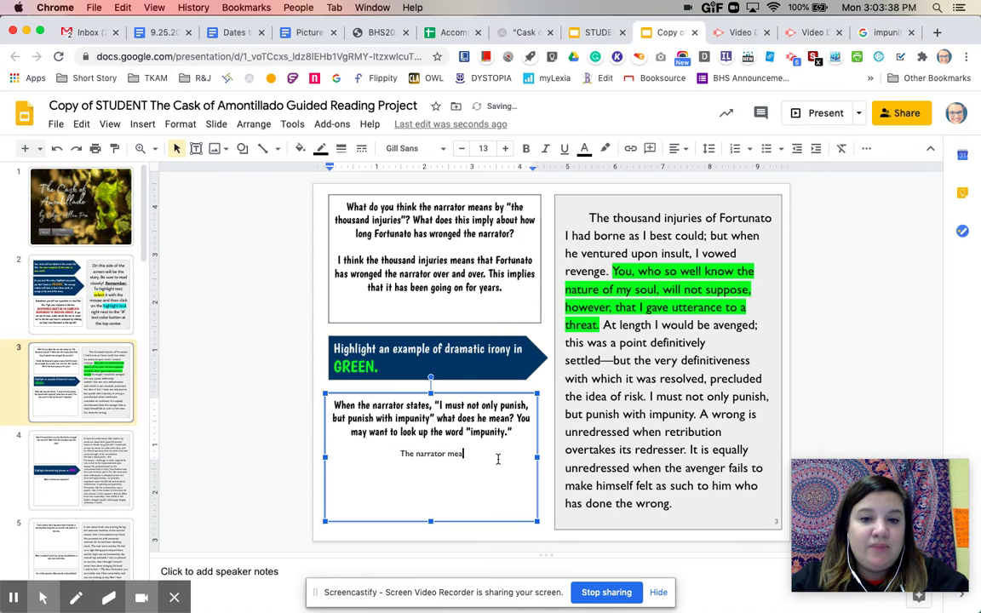
pyautogui.write('ns that he wants to')
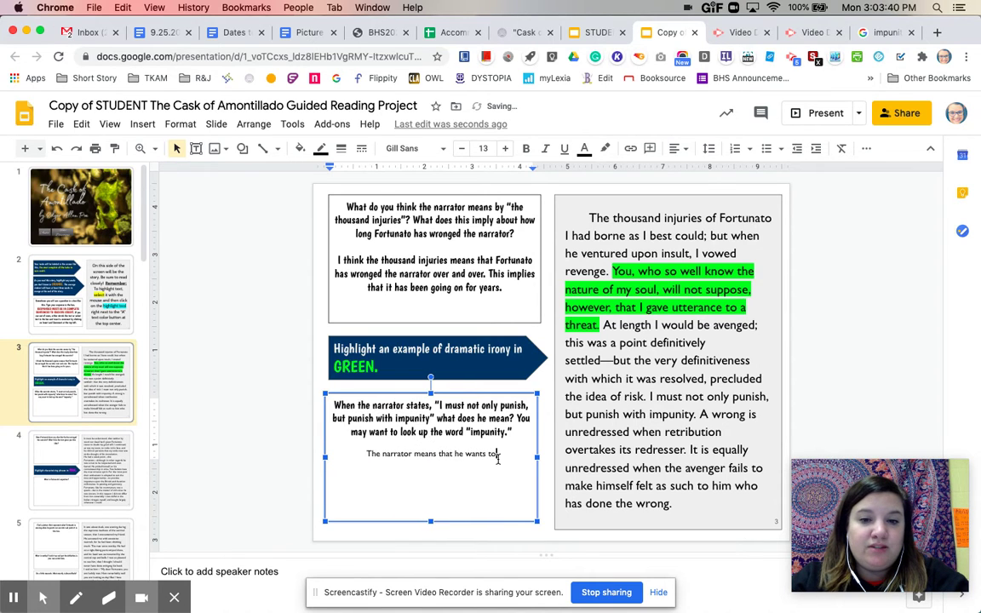
pyautogui.write(' punish Fortunato ')
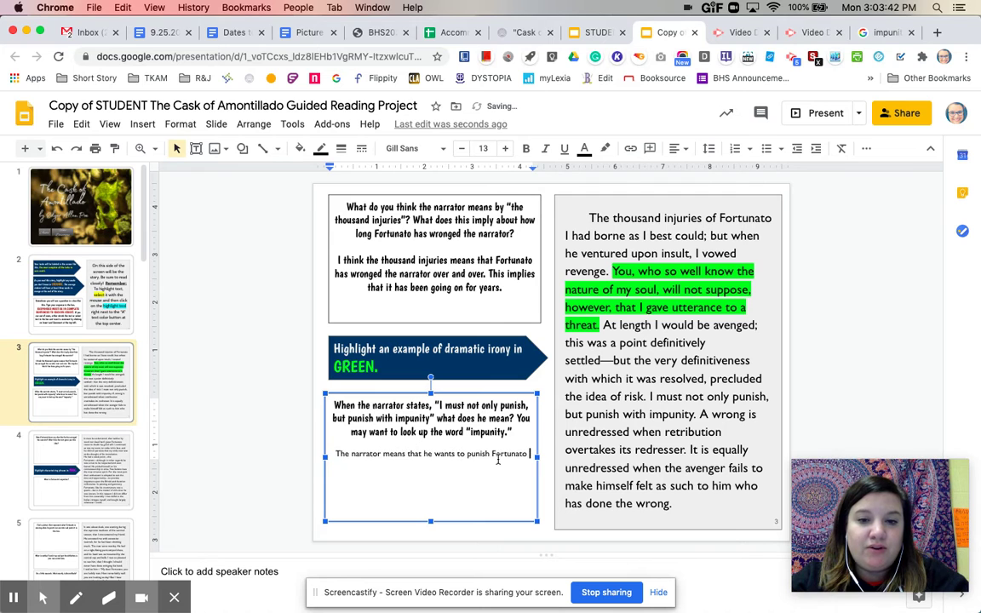
pyautogui.write('but not get c')
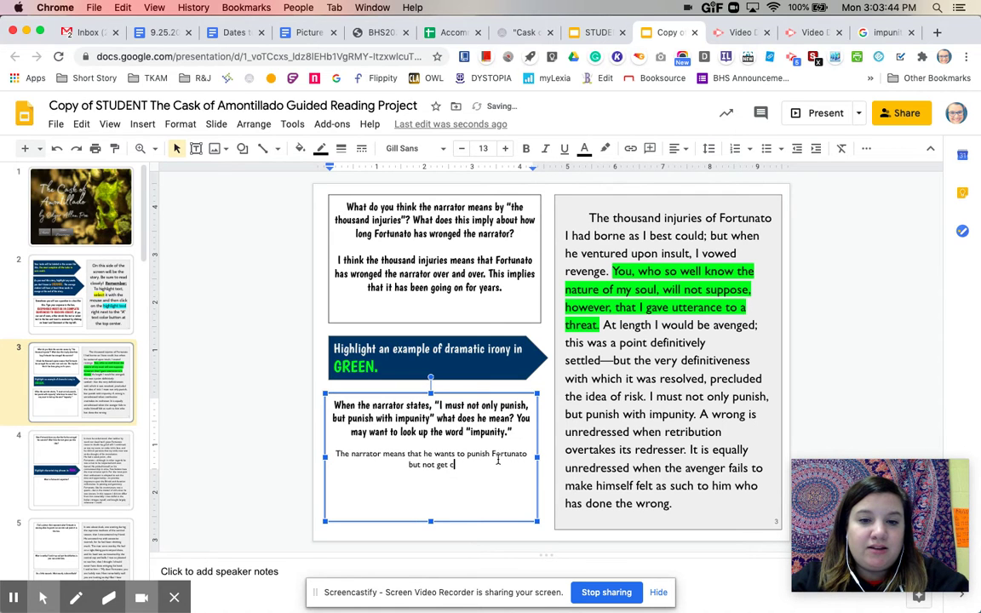
pyautogui.write('aught and punished ')
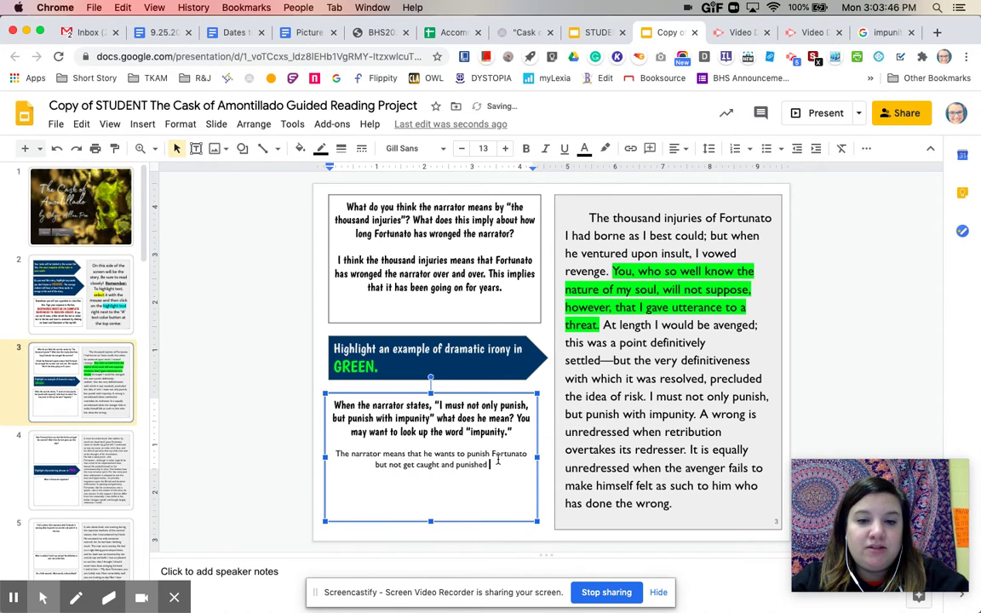
pyautogui.write('himself')
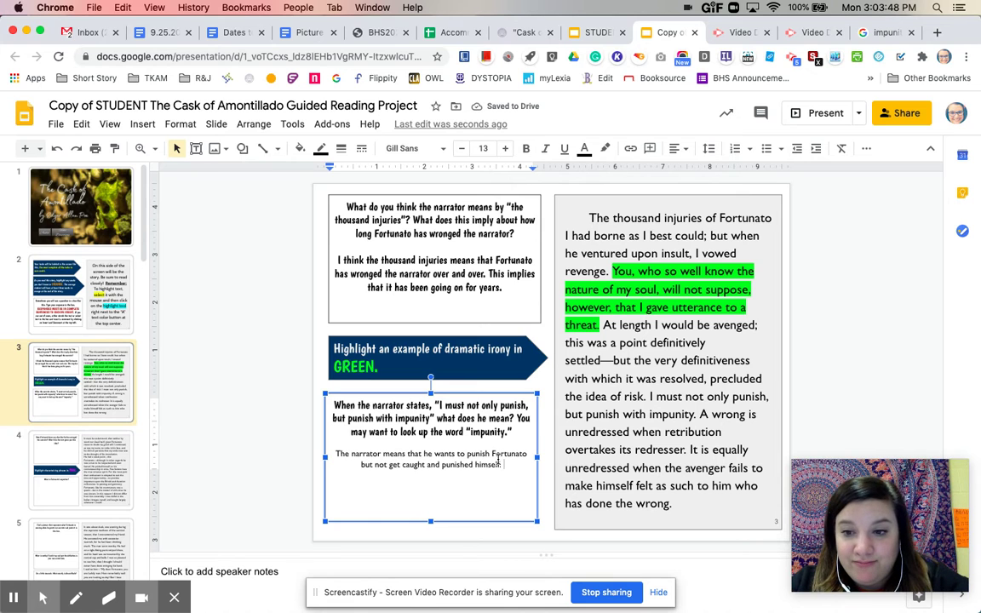
pyautogui.write('.')
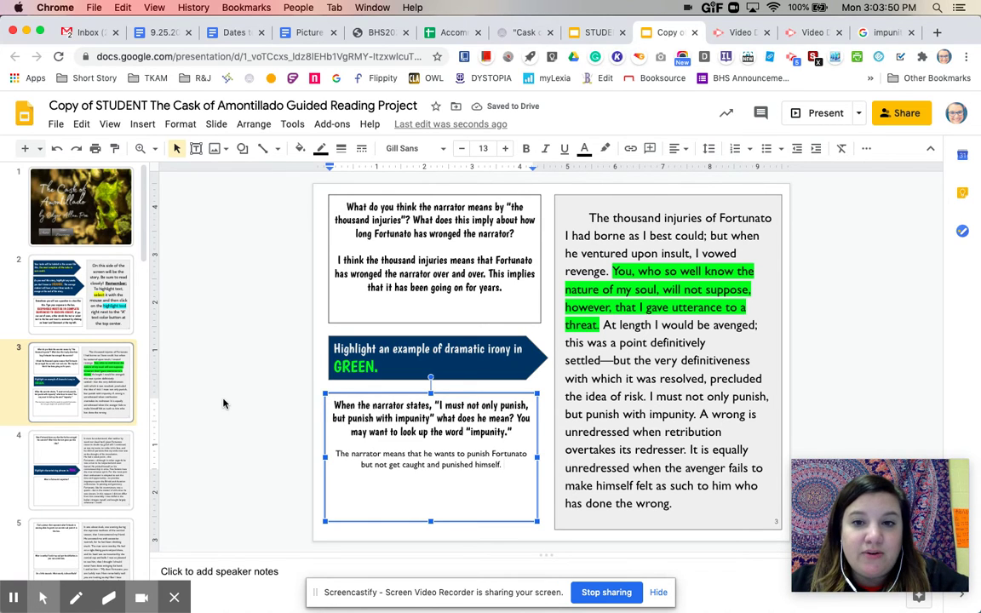
pyautogui.click(223, 404)
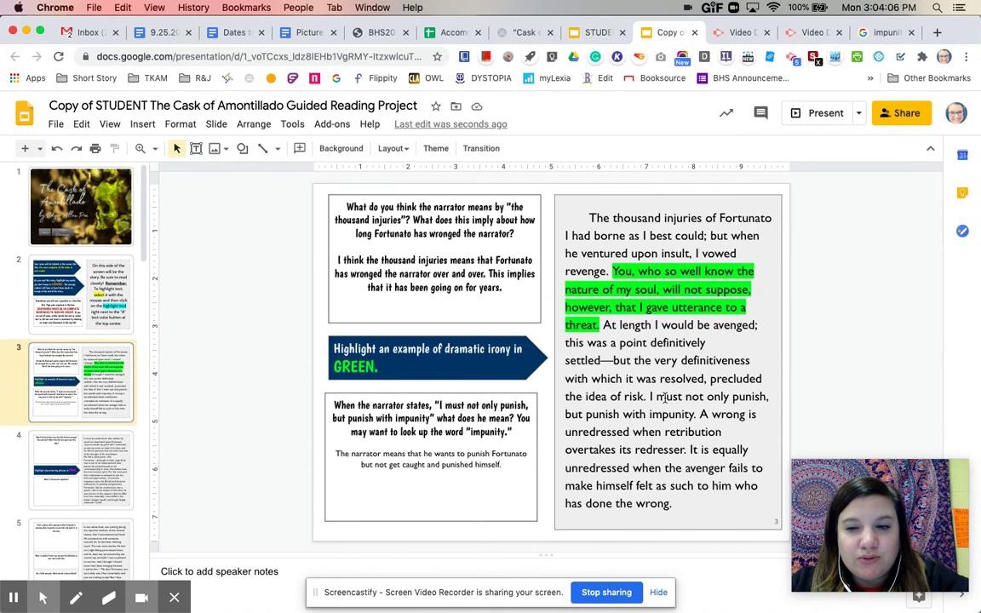
pyautogui.click(118, 444)
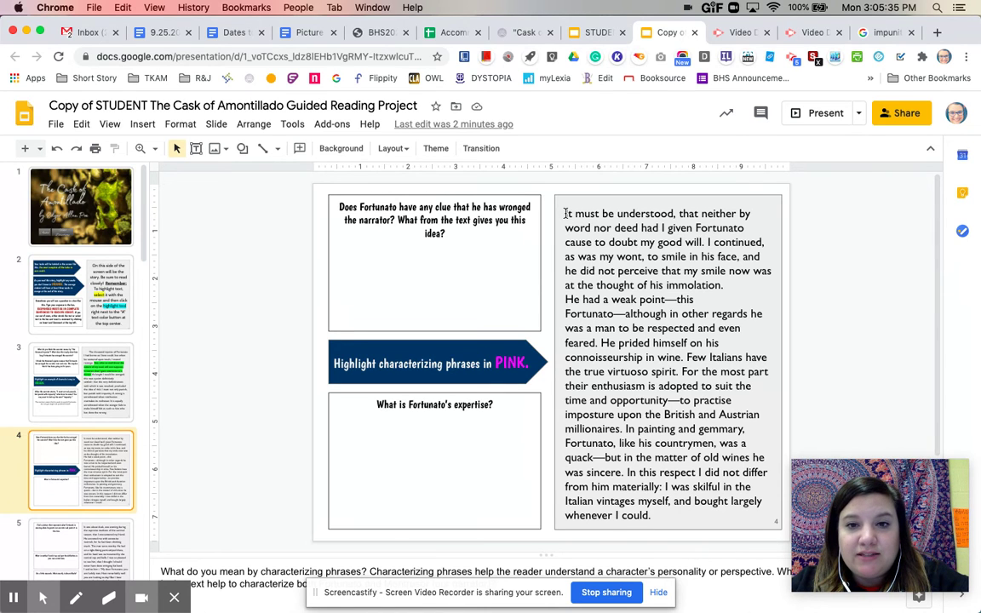
pyautogui.moveTo(566, 213); pyautogui.dragTo(703, 244)
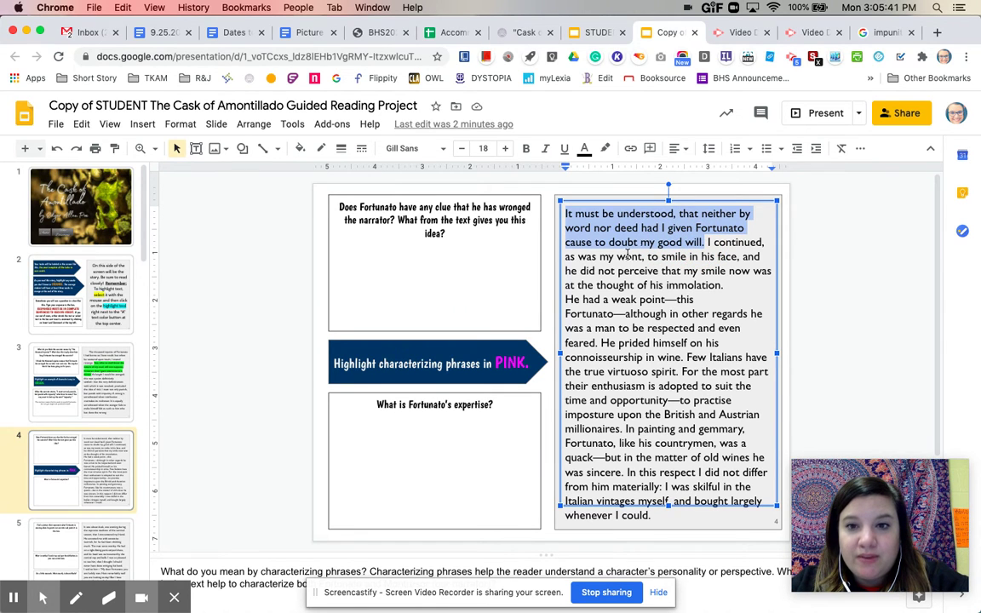
pyautogui.moveTo(645, 257); pyautogui.dragTo(737, 256)
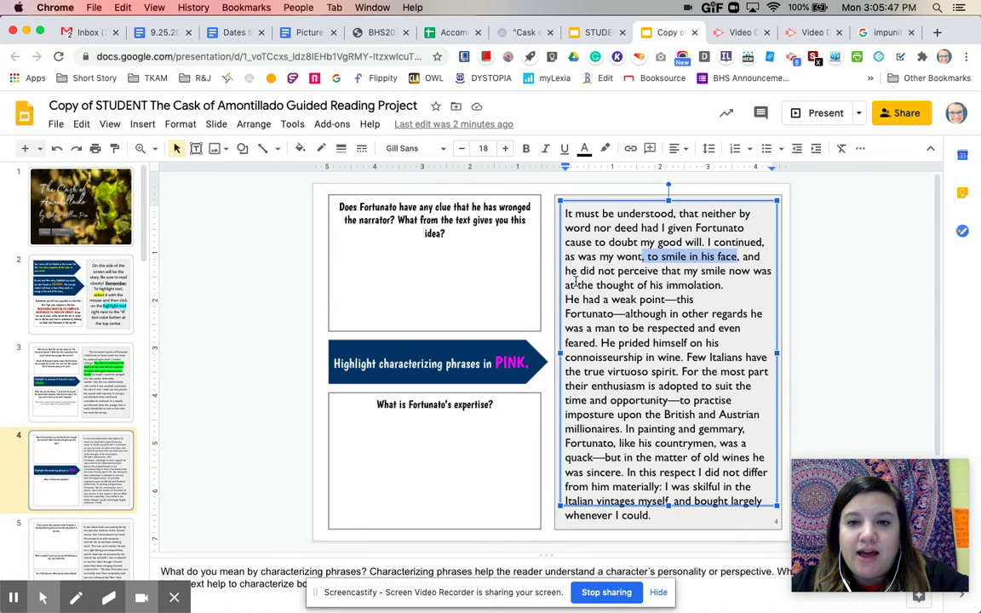
pyautogui.doubleClick(691, 285)
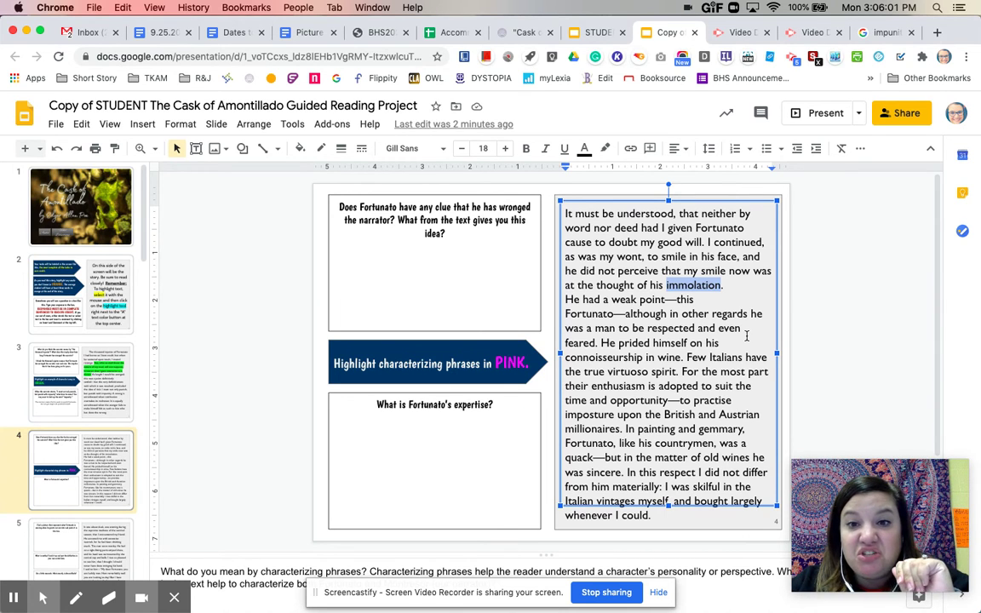
pyautogui.click(442, 256)
# Start the answer under the first Fortunato question: 'Fortunato does not know that he has wronged the narrator.'.
pyautogui.click(444, 255)
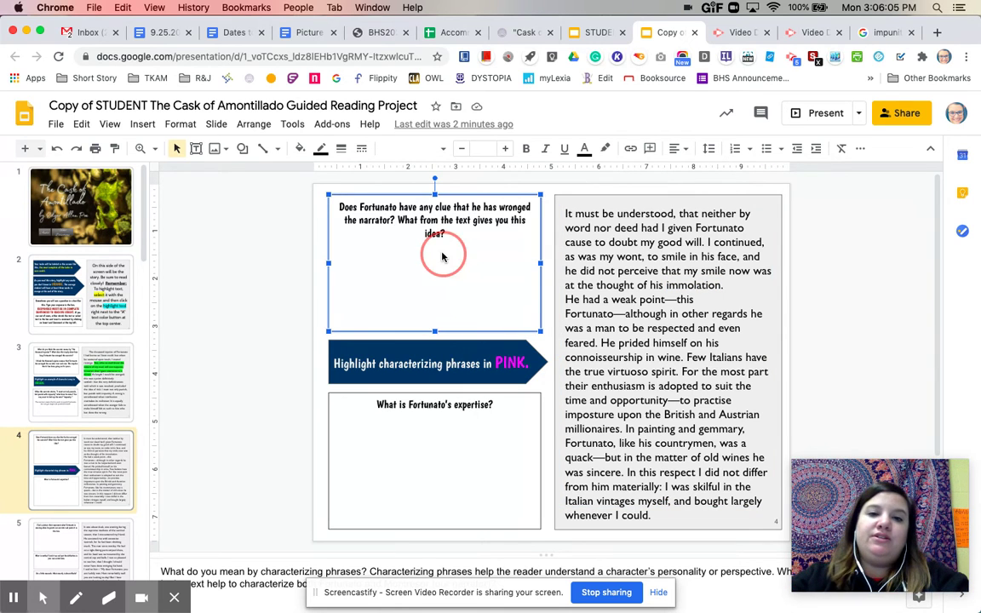
pyautogui.press('Return')
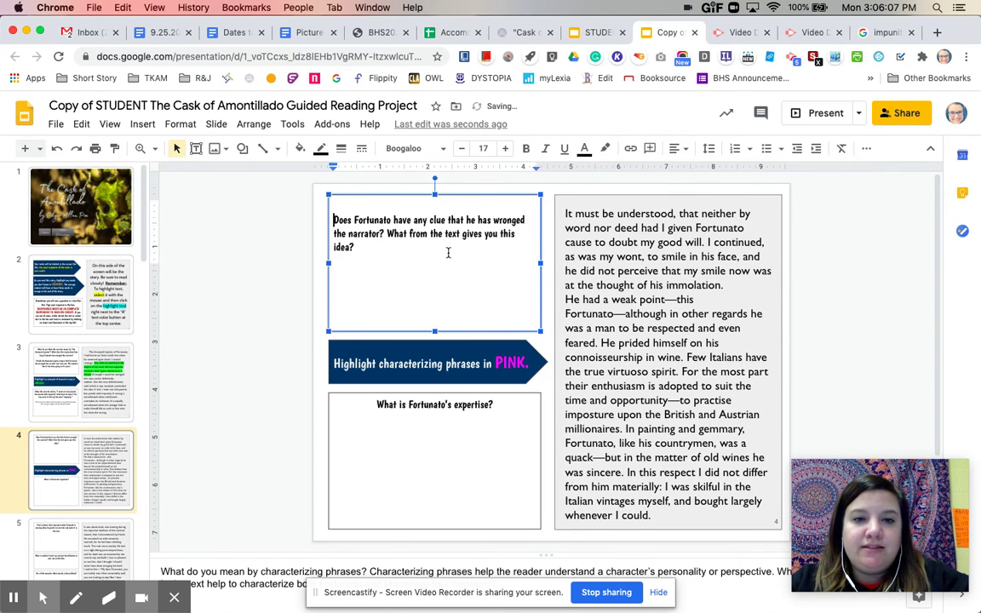
pyautogui.press('BackSpace')
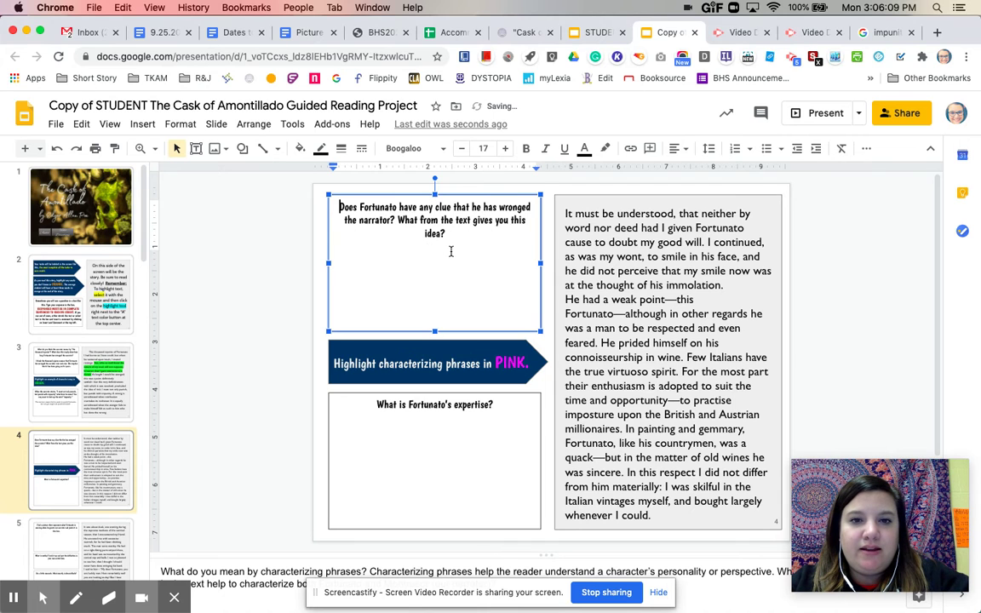
pyautogui.click(459, 256)
pyautogui.write('Fortu')
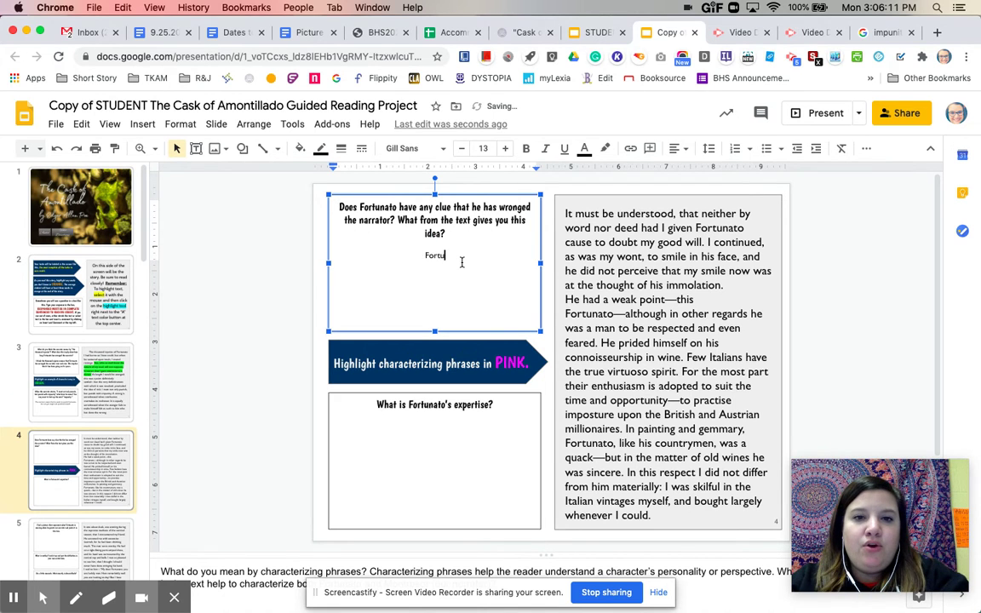
pyautogui.write('nato does not know ')
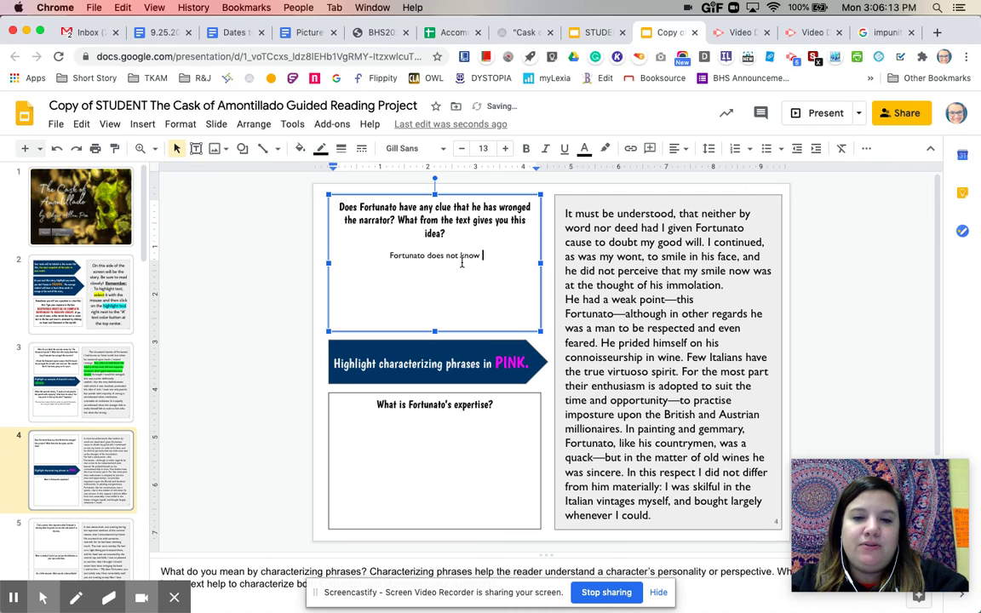
pyautogui.write('thathe has wr')
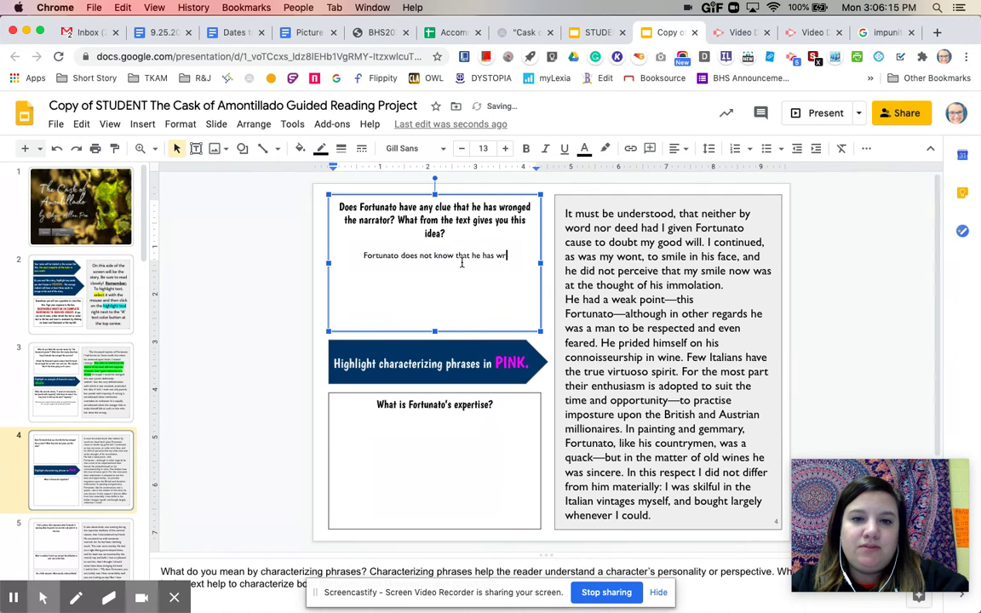
pyautogui.write('onged the narrator ')
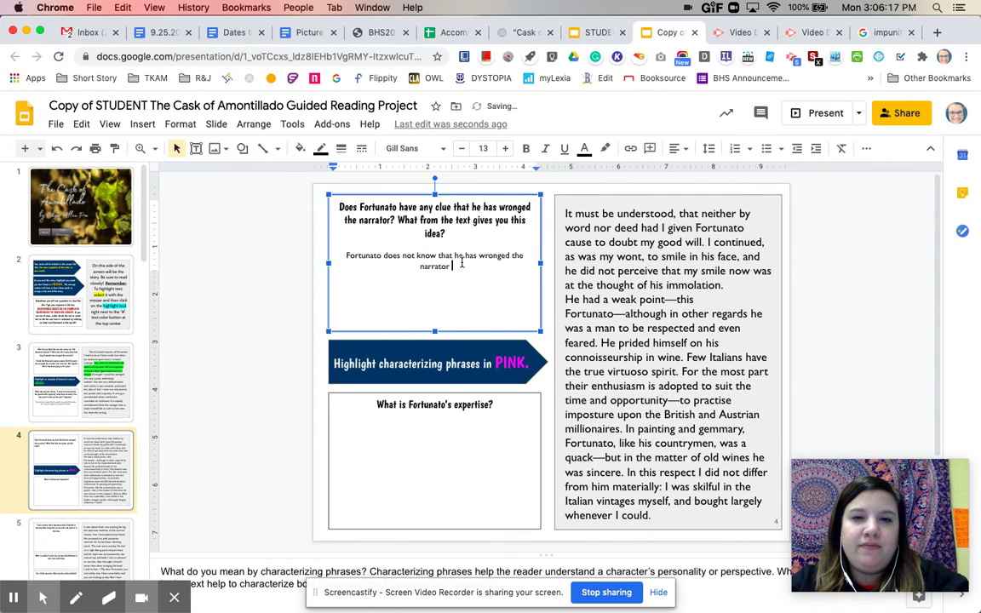
pyautogui.write('. In the text it states.')
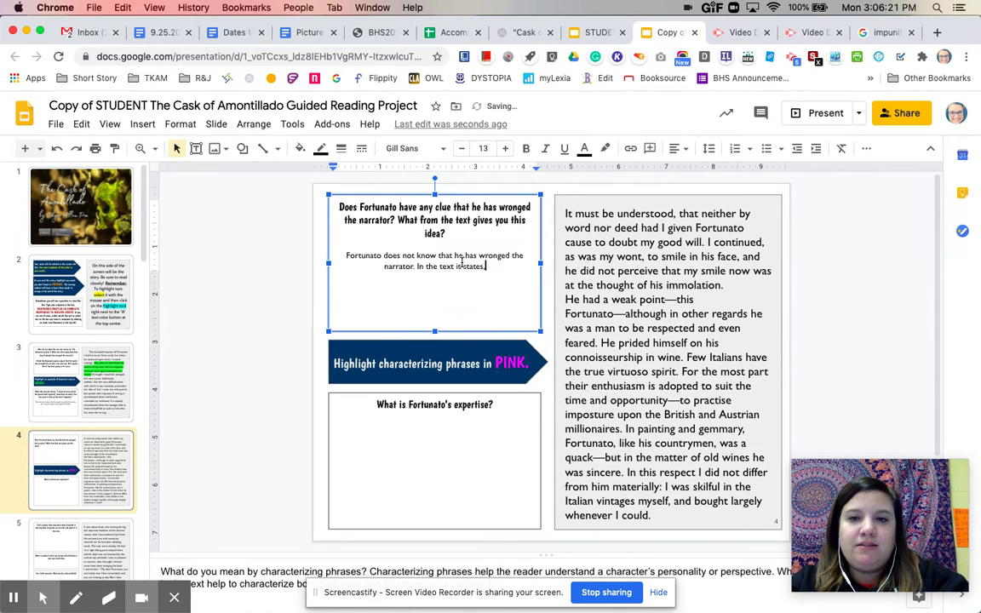
# Add the quote "neither by word nor deed had I given Fortunato cause to doubt my good will.".
pyautogui.press('BackSpace')
pyautogui.write(', "')
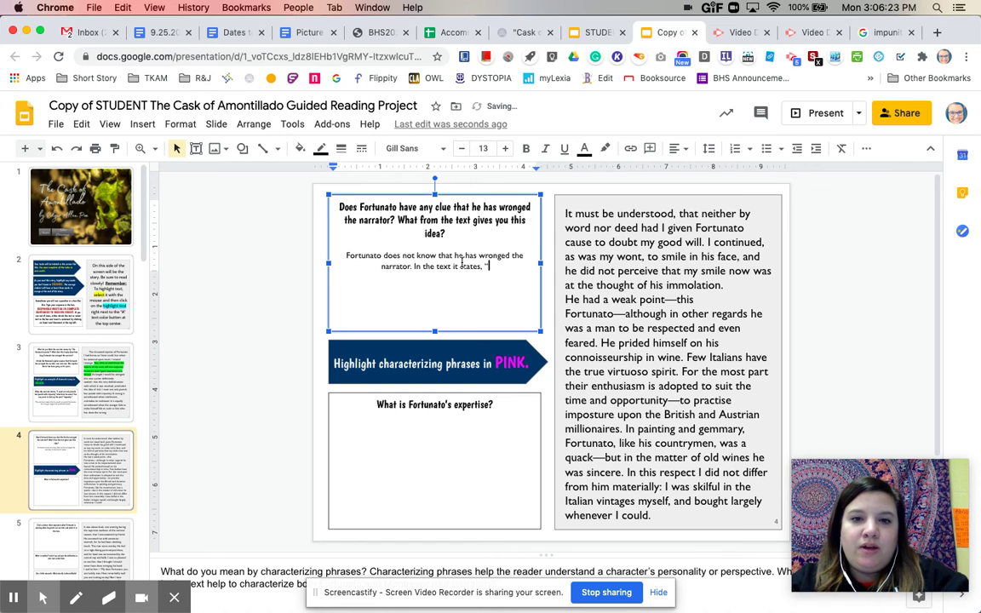
pyautogui.write('neither')
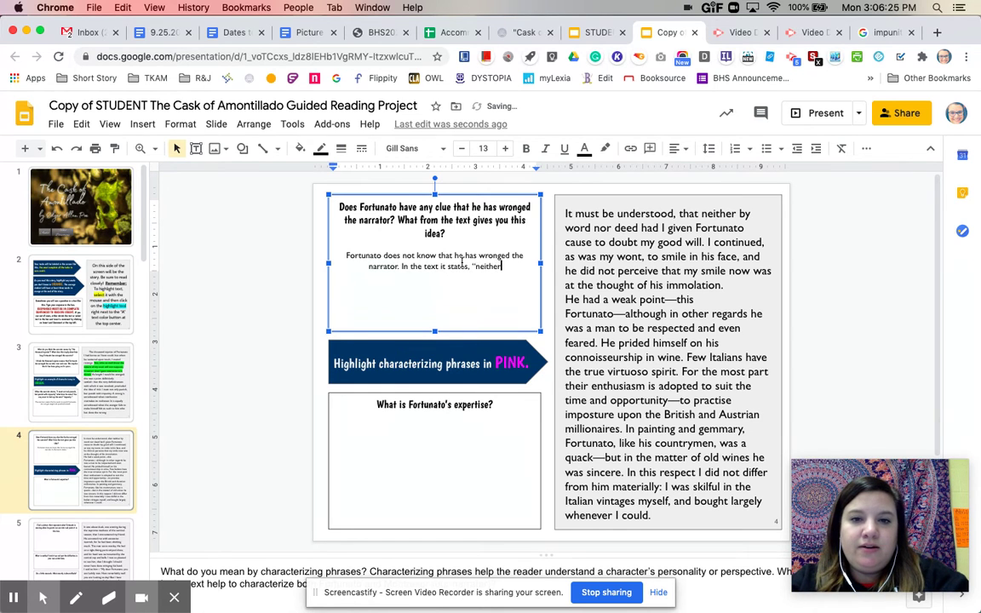
pyautogui.write(' by word nor deed had I given f')
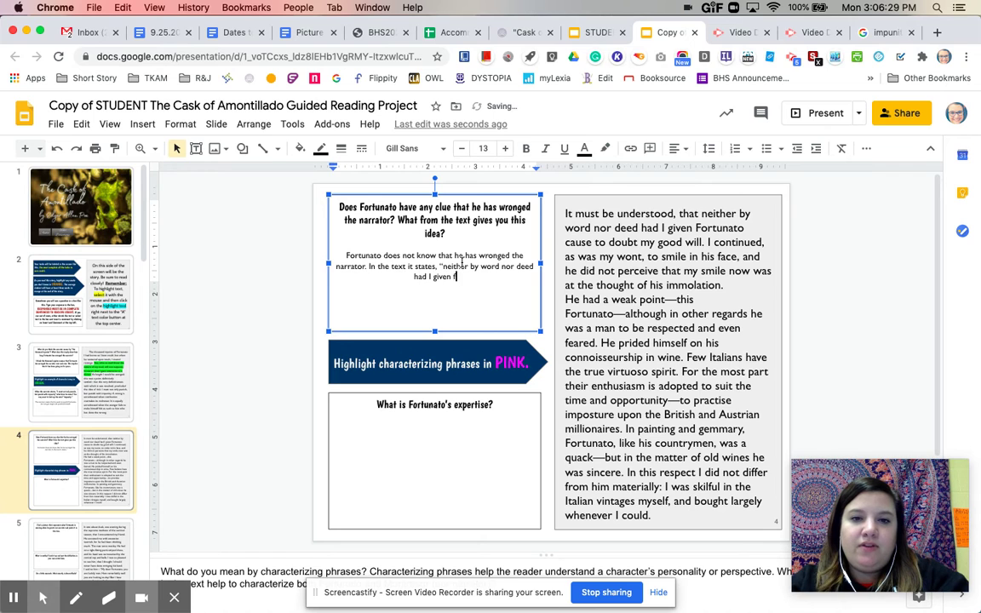
pyautogui.press('BackSpace')
pyautogui.write('Fortu')
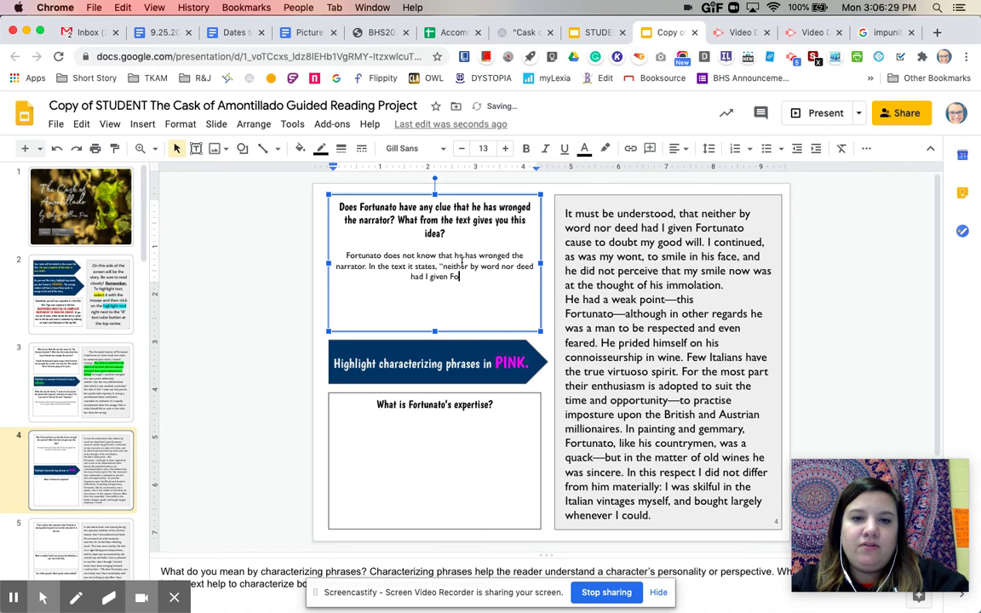
pyautogui.write('na')
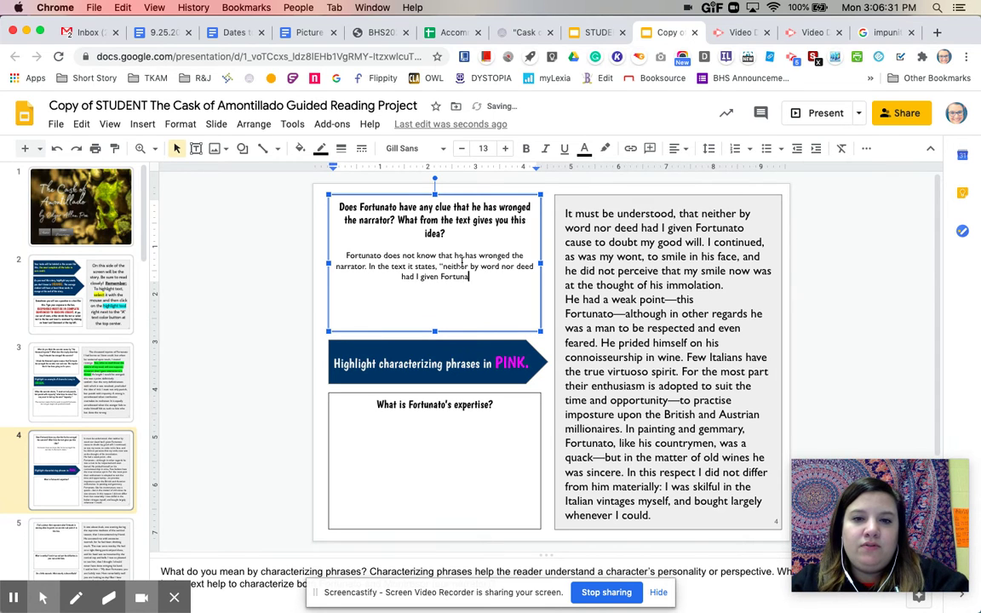
pyautogui.write('to cause to doubt h')
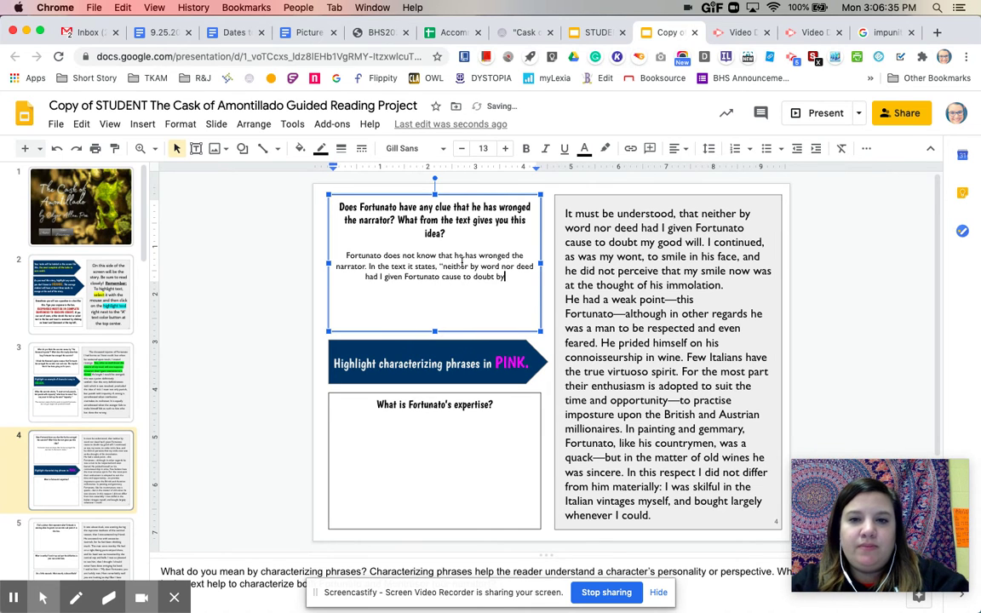
pyautogui.press('BackSpace')
pyautogui.write('my good will."')
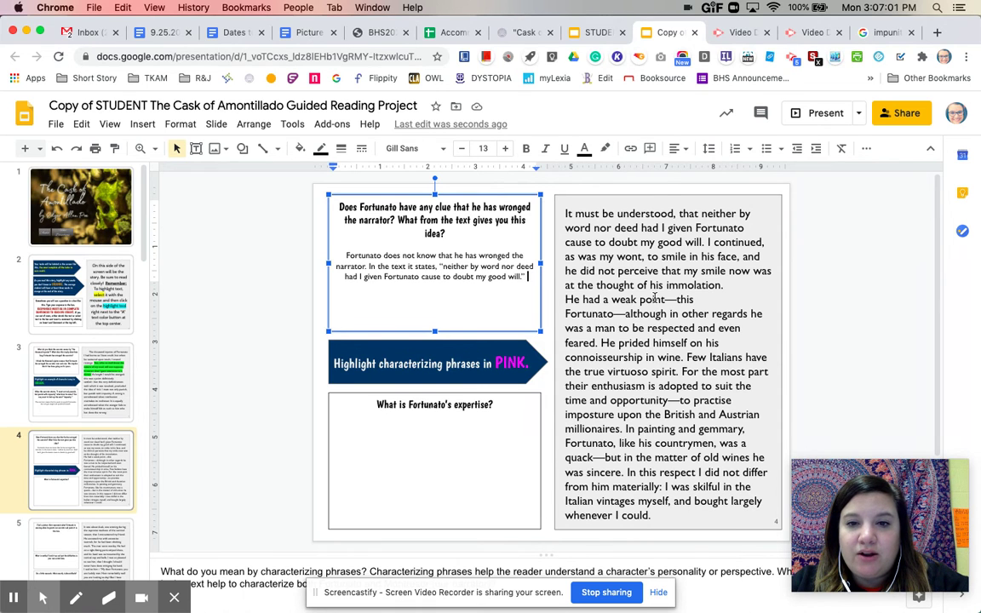
pyautogui.moveTo(565, 299); pyautogui.dragTo(665, 298)
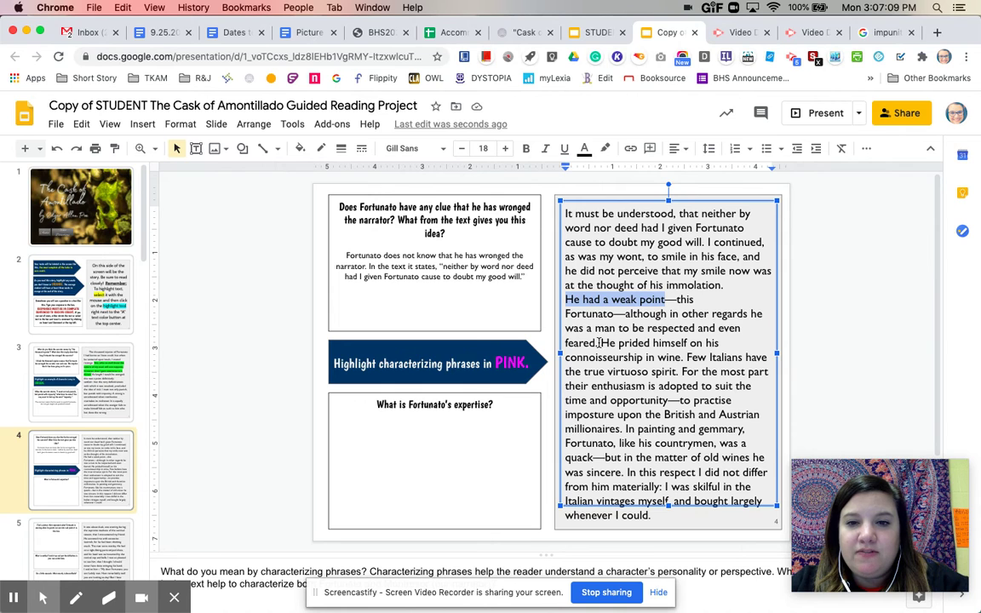
# Highlight in pink the phrase about being feared and the wine connoisseurship sentence.
pyautogui.moveTo(599, 342); pyautogui.dragTo(753, 313)
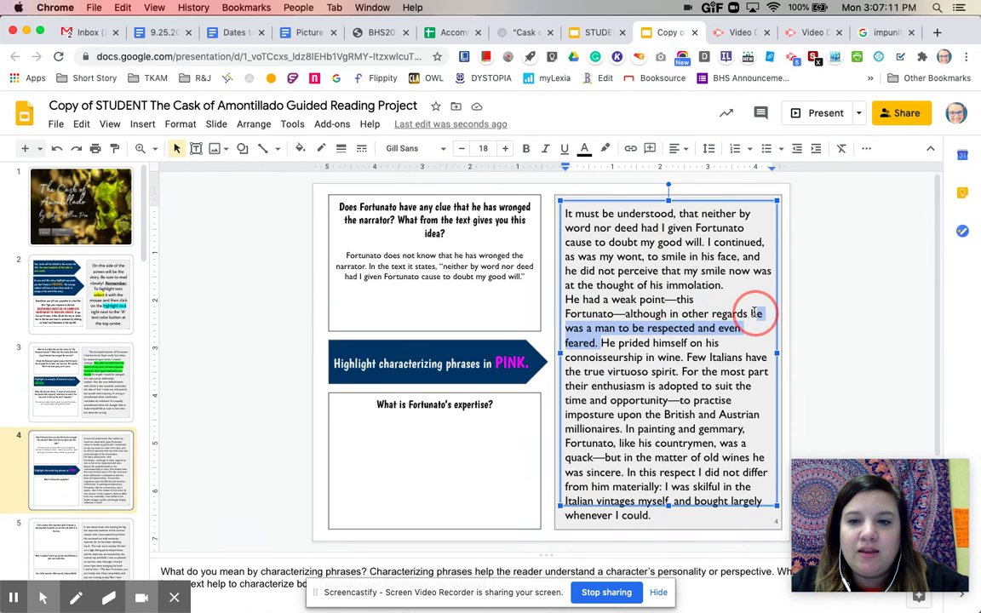
pyautogui.click(605, 148)
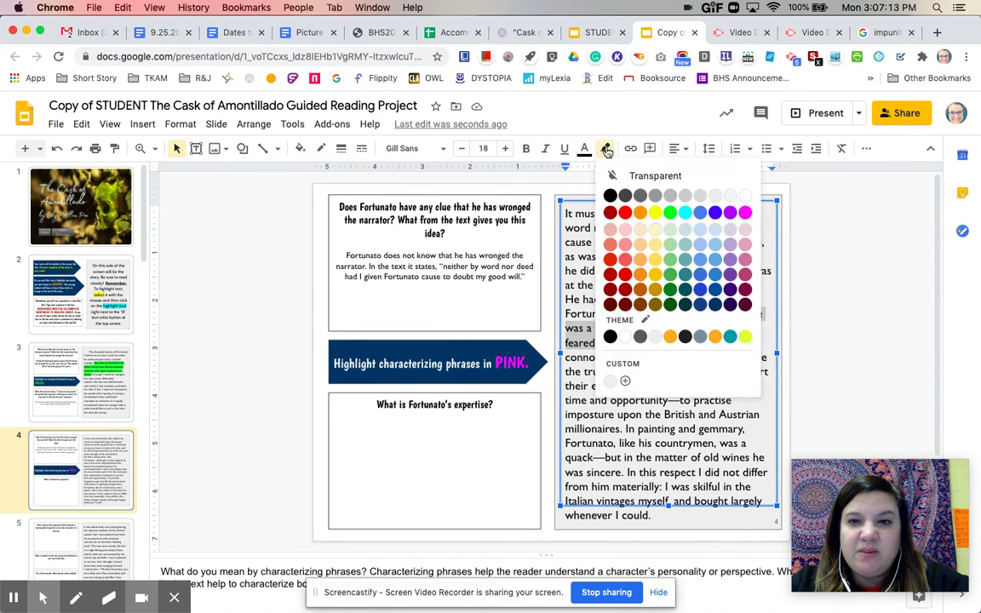
pyautogui.click(744, 212)
pyautogui.click(678, 399)
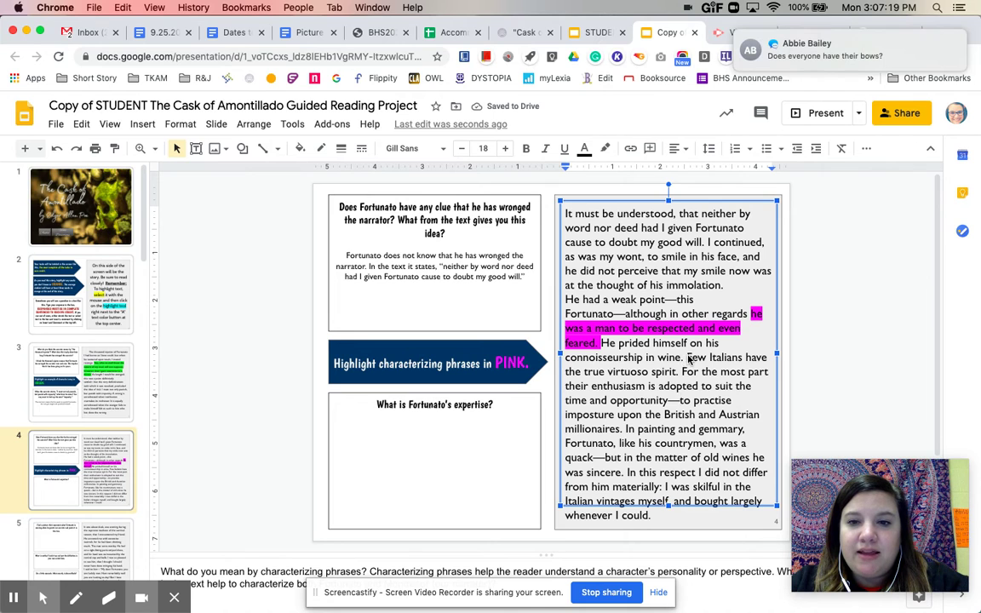
pyautogui.moveTo(685, 359); pyautogui.dragTo(600, 342)
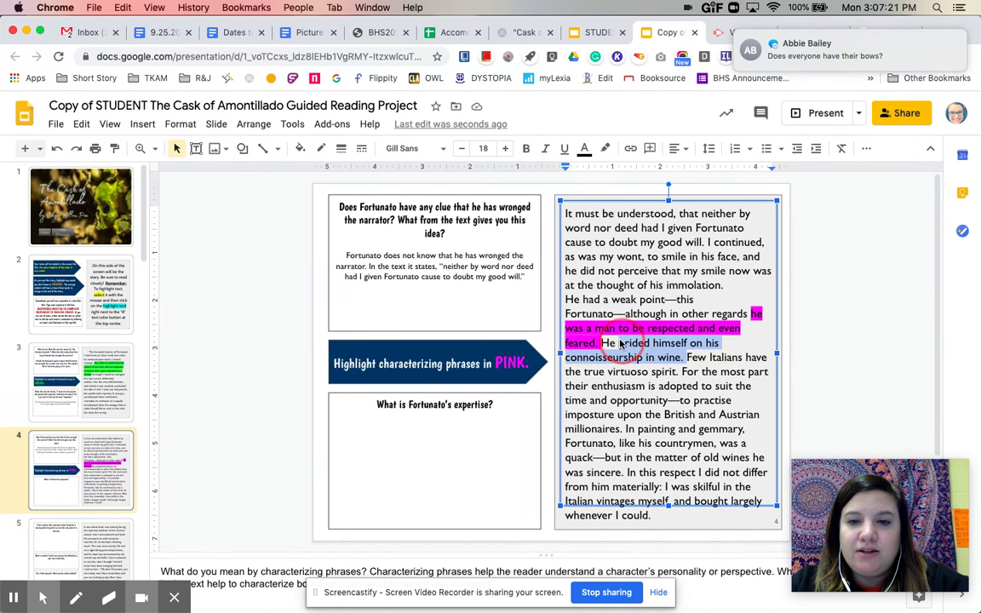
pyautogui.click(604, 148)
pyautogui.click(745, 213)
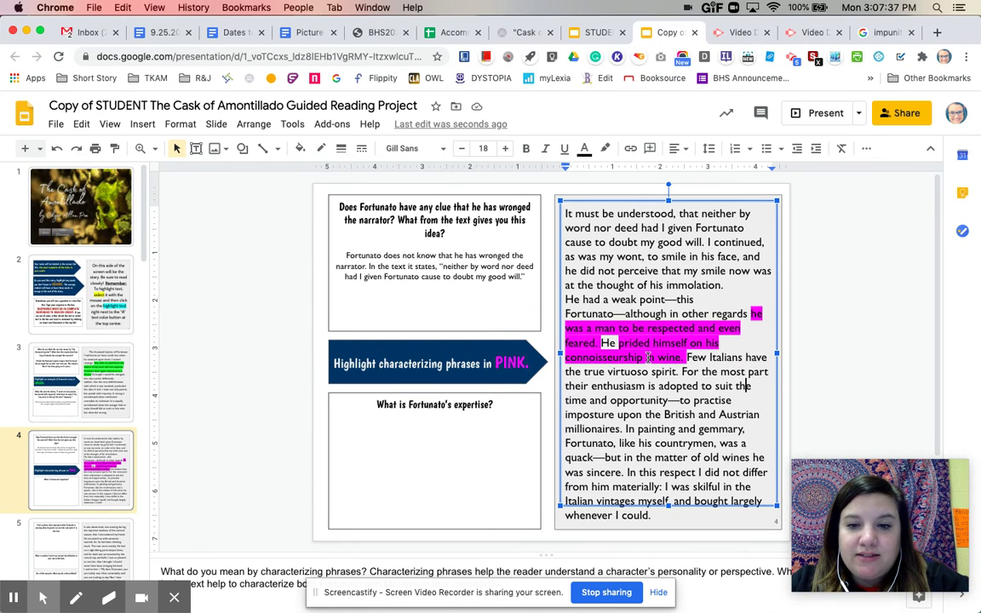
# Highlight in pink the phrase about sincerity in old wines and the Italian vintages sentence.
pyautogui.click(605, 457)
pyautogui.moveTo(605, 457); pyautogui.dragTo(623, 472)
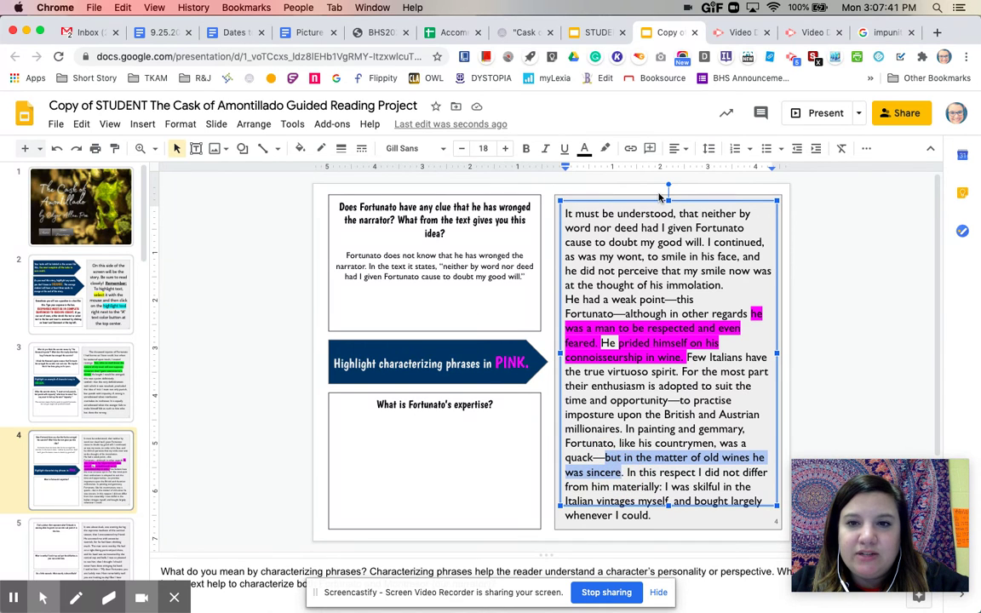
pyautogui.click(604, 148)
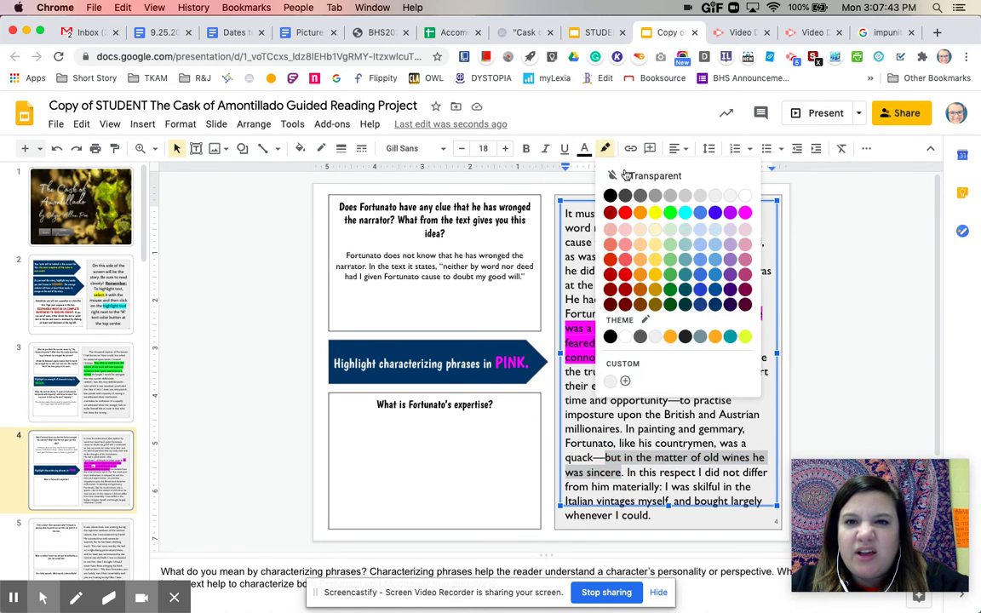
pyautogui.click(745, 215)
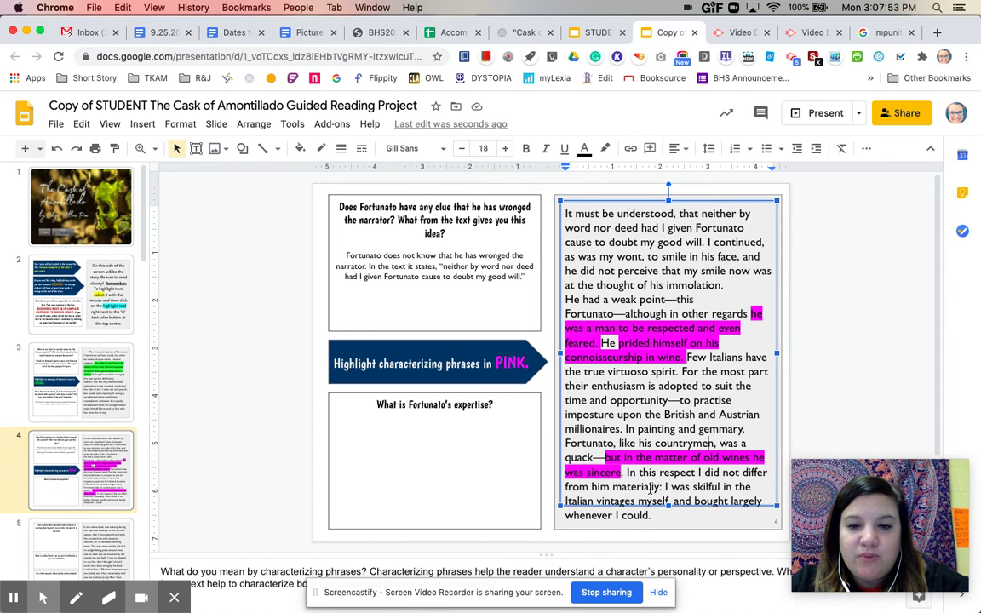
pyautogui.moveTo(661, 487); pyautogui.dragTo(660, 521)
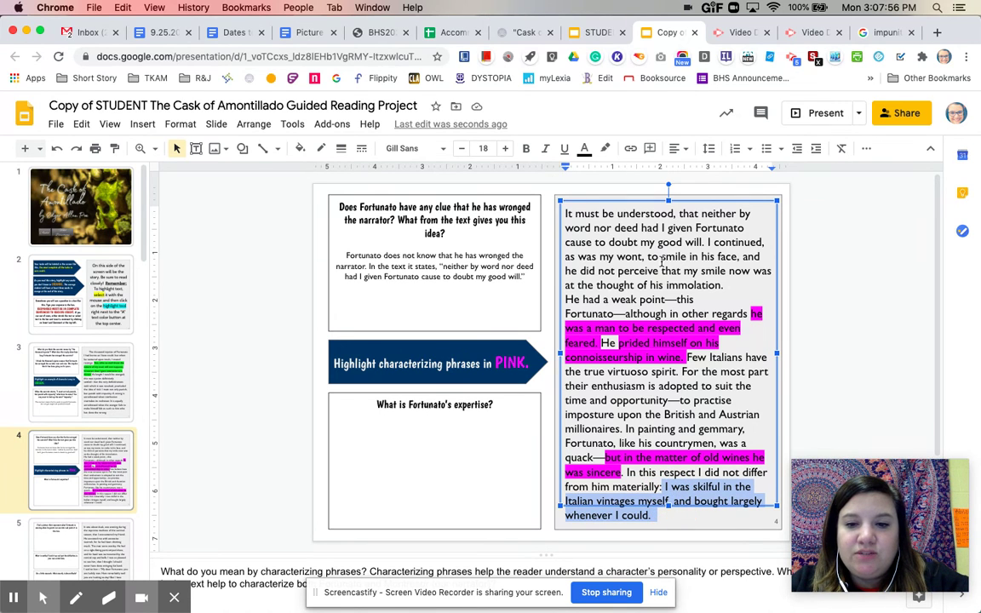
pyautogui.click(604, 149)
pyautogui.click(747, 214)
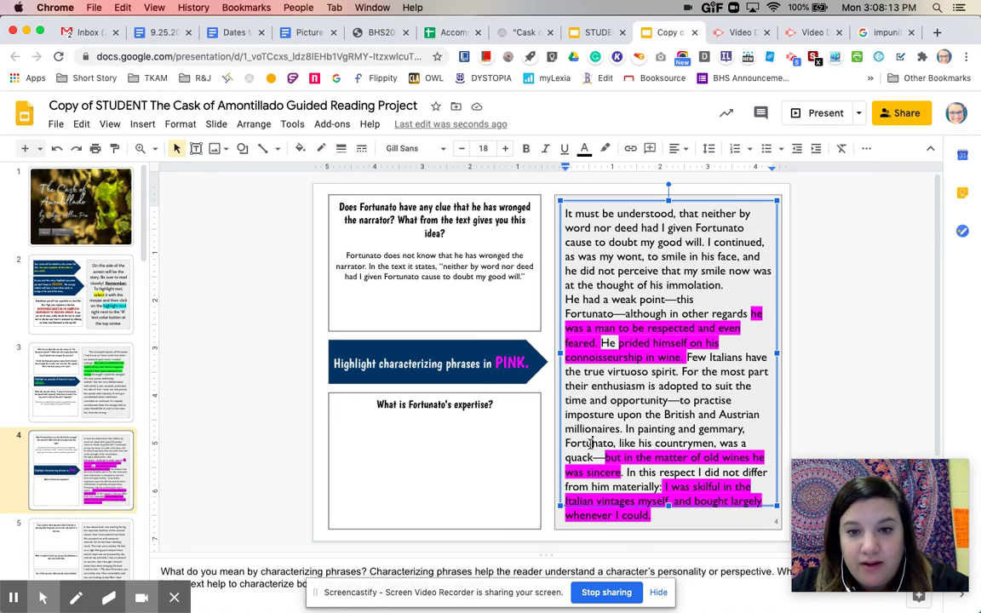
# Type 'Fortunato is an expert in tasting wines and evaluating them.', correcting 'exert' to 'expert'.
pyautogui.click(450, 436)
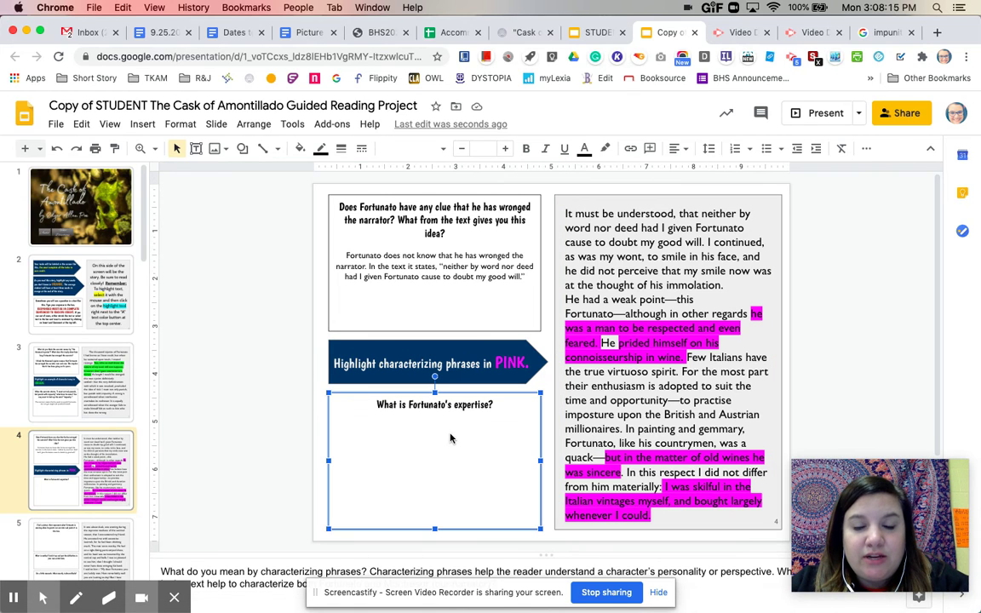
pyautogui.click(482, 414)
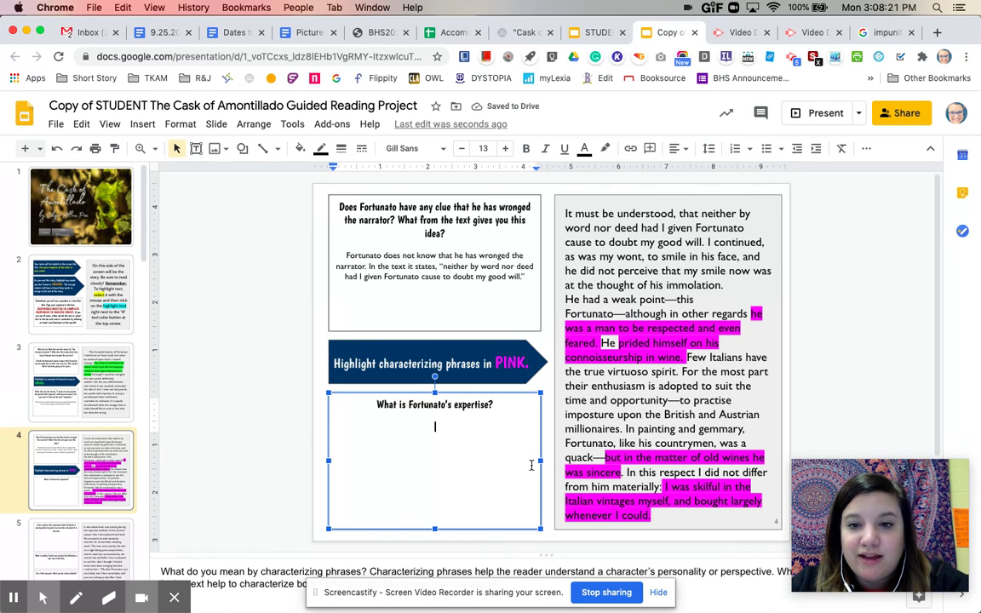
pyautogui.write('Fortu')
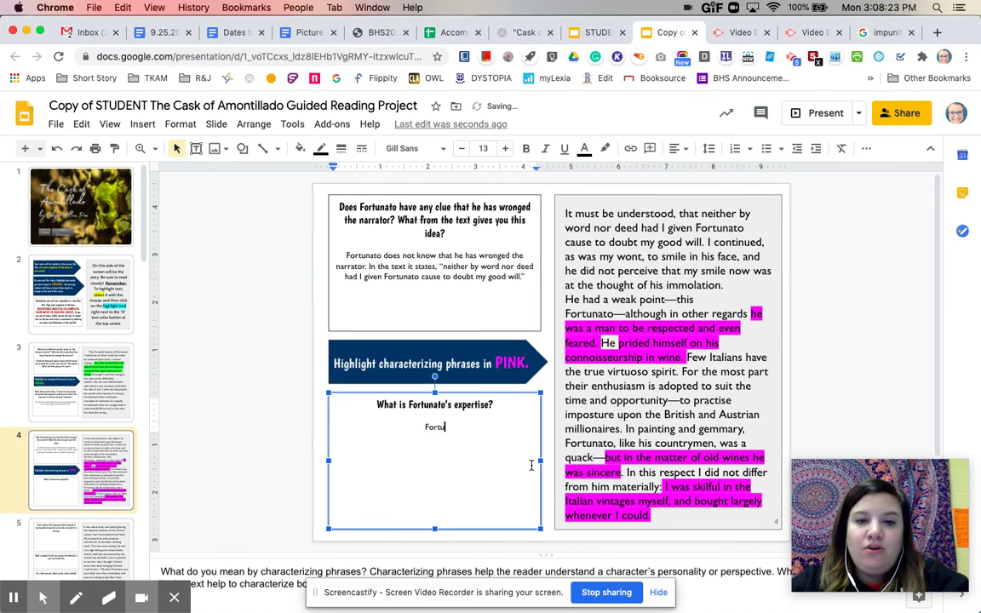
pyautogui.write('nato is an exer')
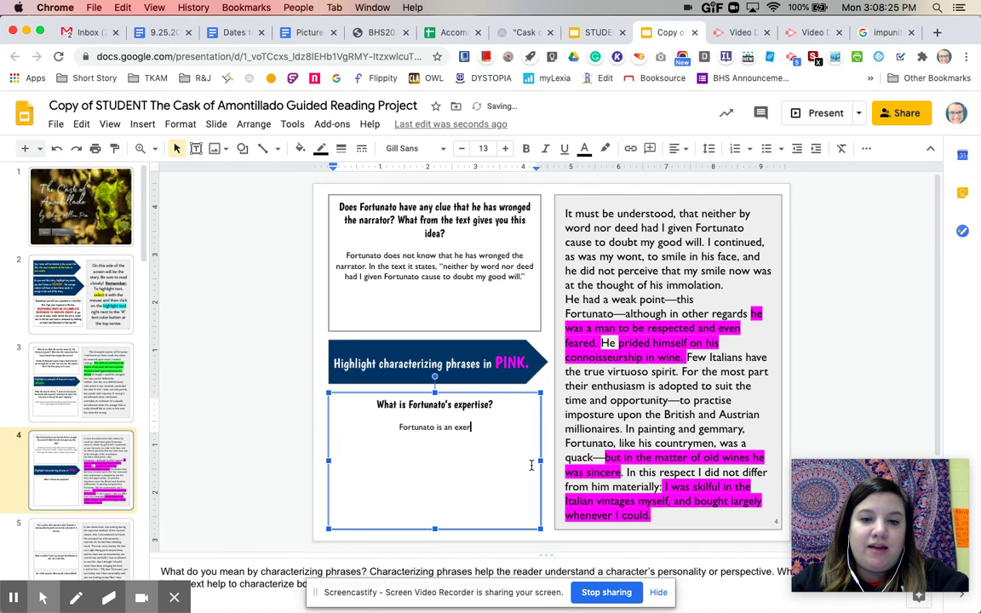
pyautogui.write('t in tasting wi')
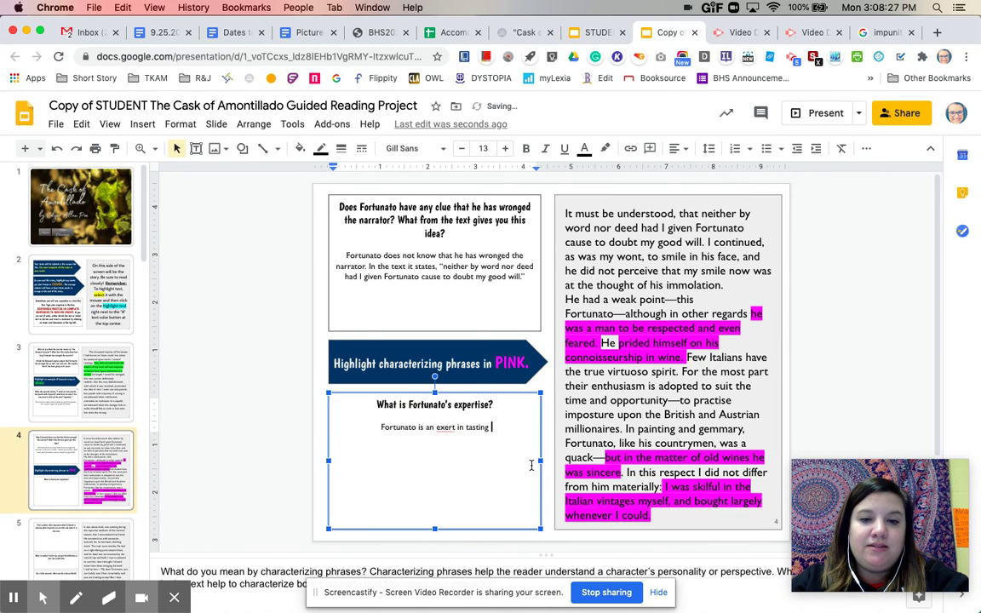
pyautogui.write('es and')
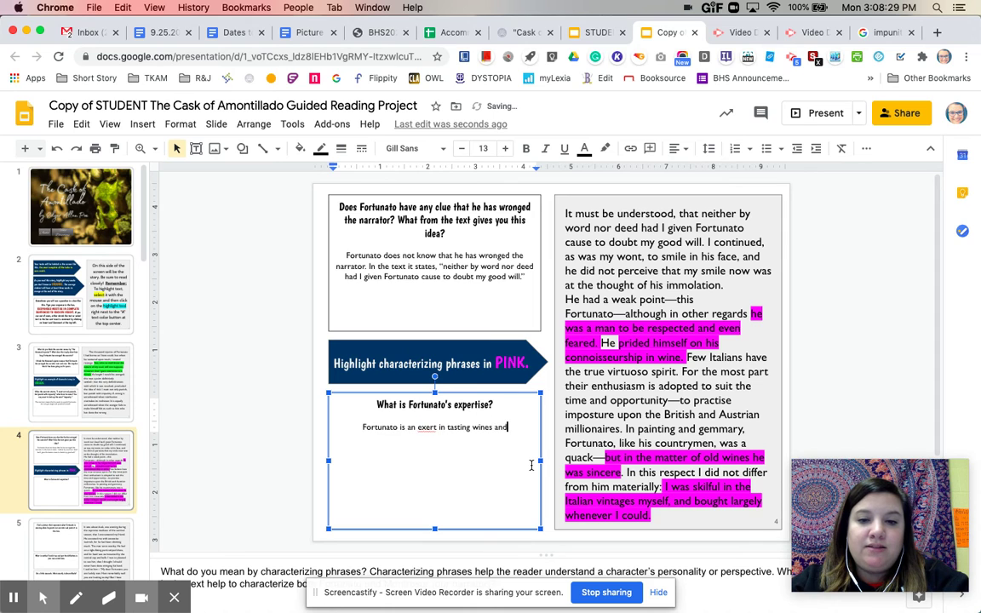
pyautogui.click(425, 425)
pyautogui.write('p')
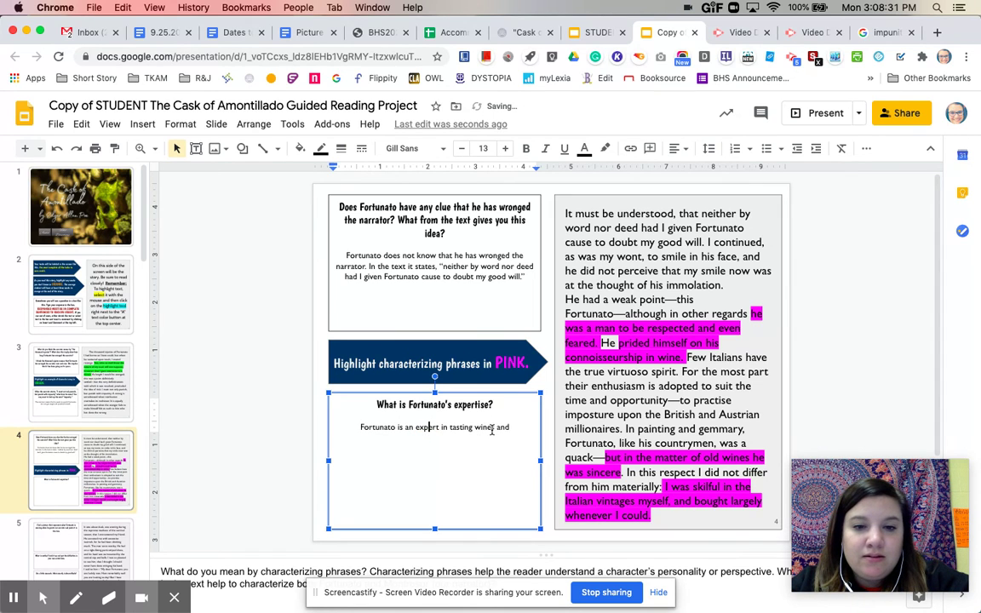
pyautogui.click(508, 427)
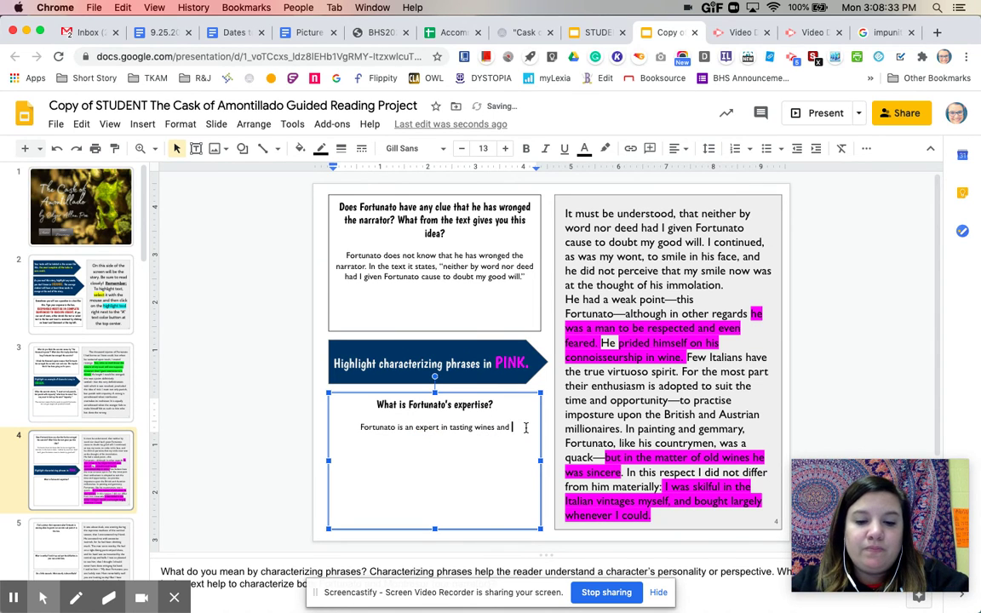
pyautogui.write('evaluating them.')
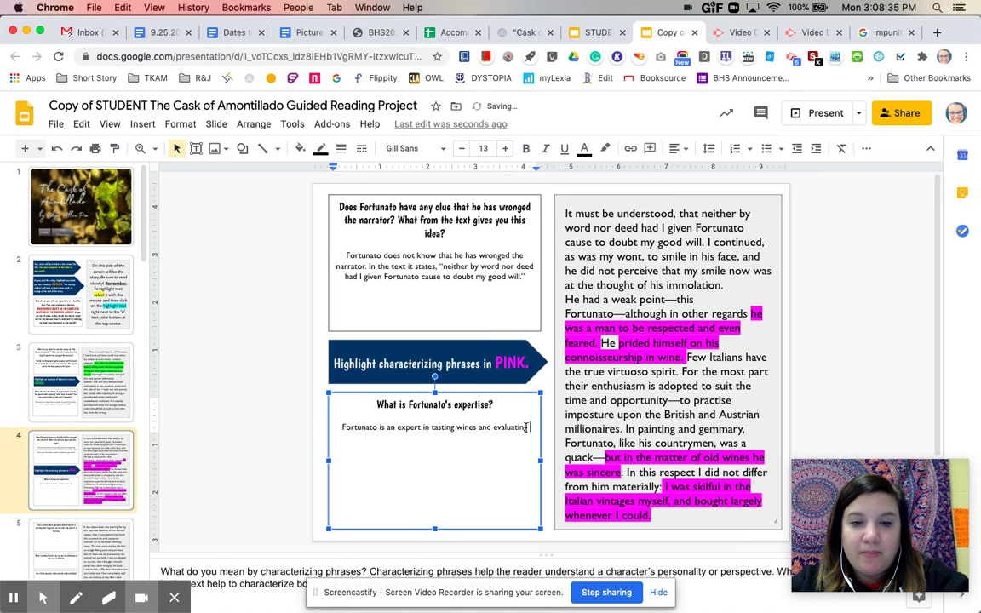
pyautogui.click(218, 441)
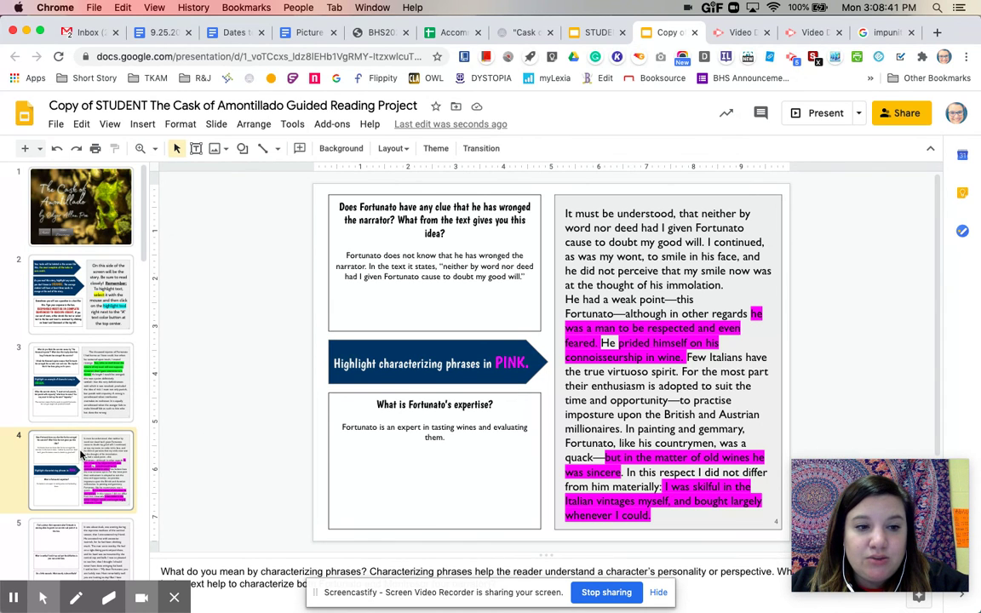
# Scroll the filmstrip, pass through slide 5, and settle on slide 6's verbal irony questions.
pyautogui.scroll(-5, 84, 449)
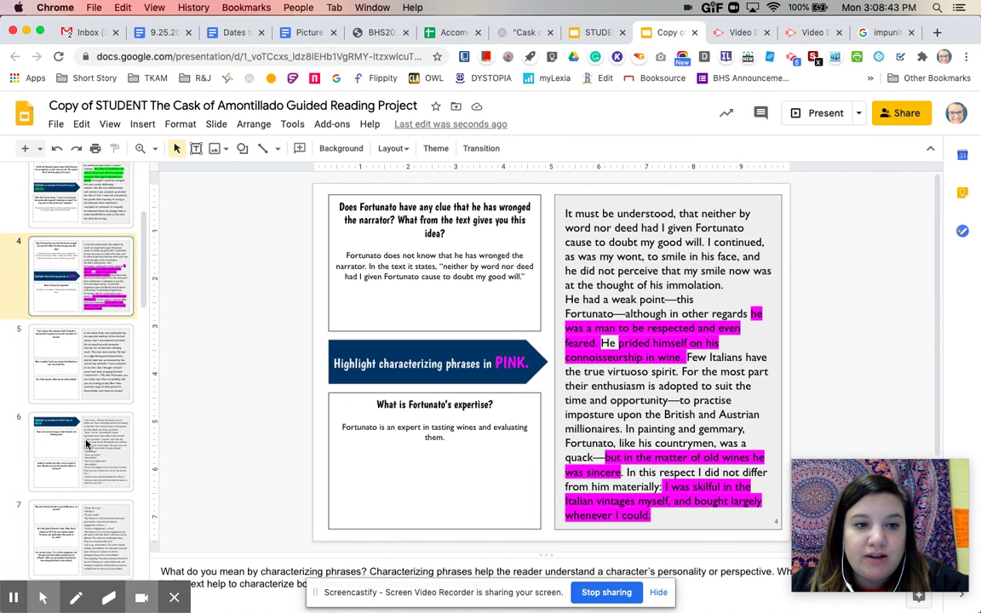
pyautogui.scroll(-3, 86, 443)
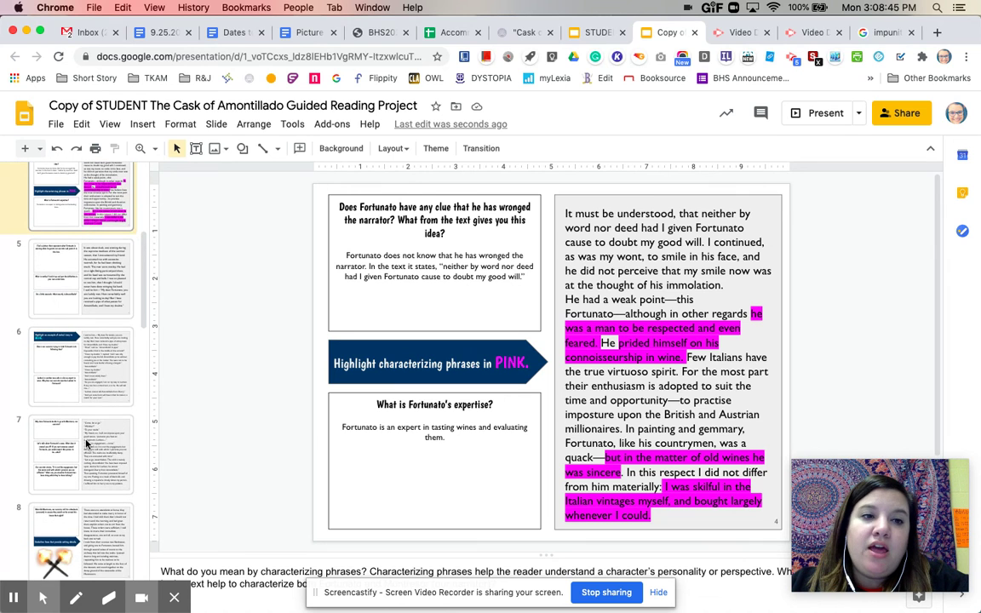
pyautogui.click(109, 300)
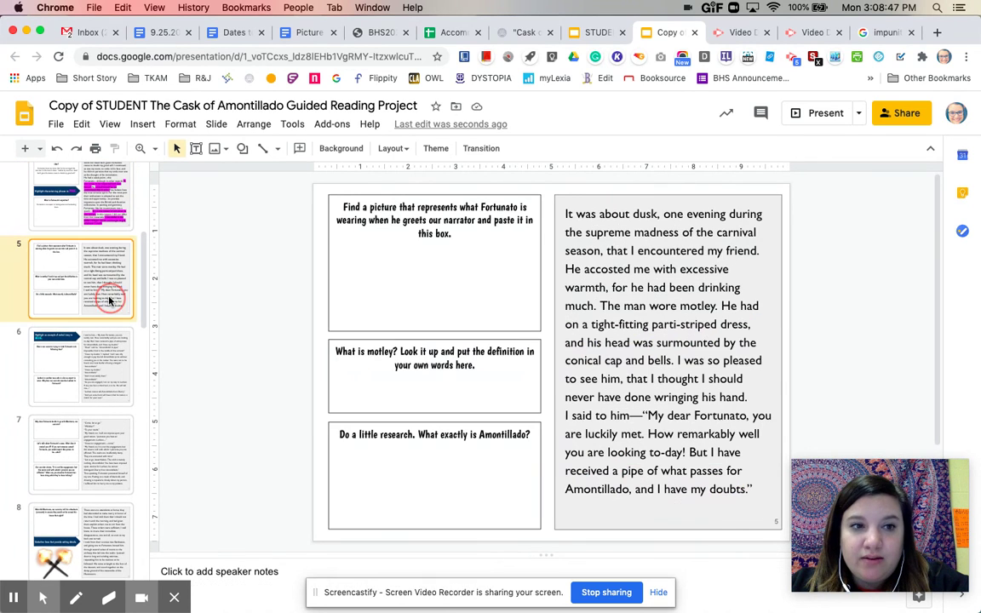
pyautogui.click(109, 376)
pyautogui.scroll(-5, 109, 379)
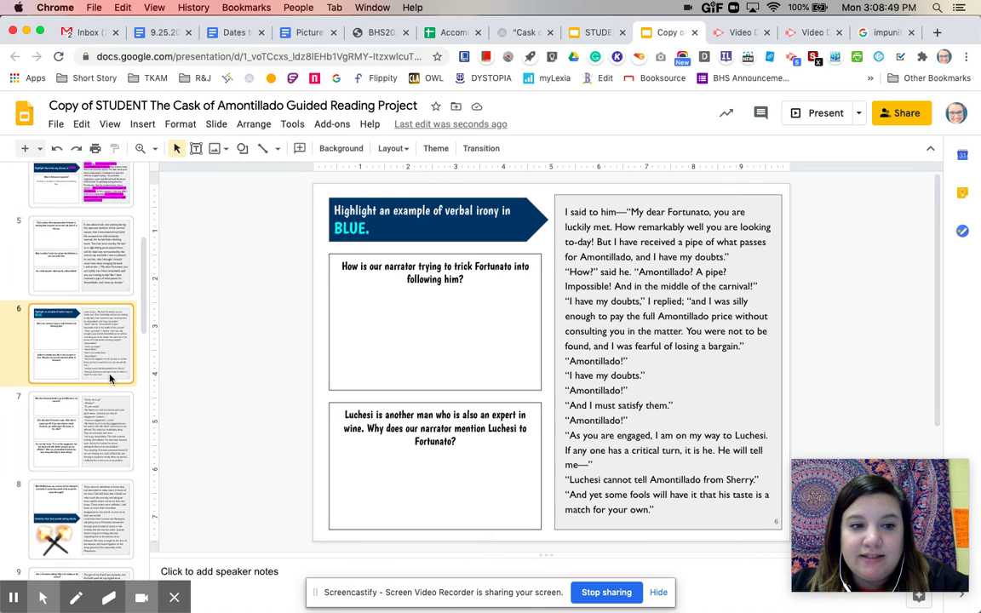
pyautogui.scroll(-6, 109, 379)
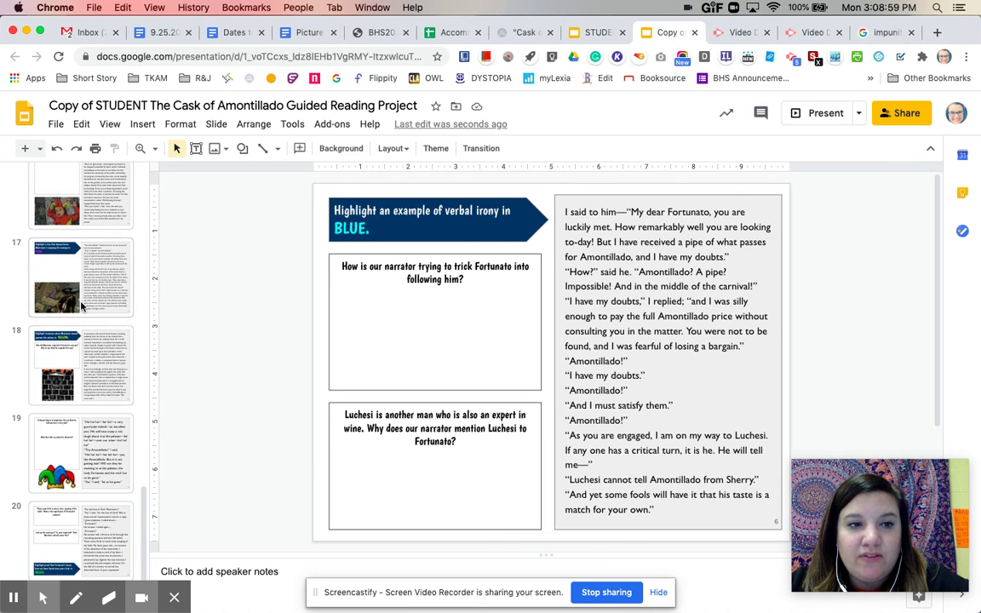
pyautogui.scroll(10, 75, 277)
pyautogui.scroll(1, 82, 306)
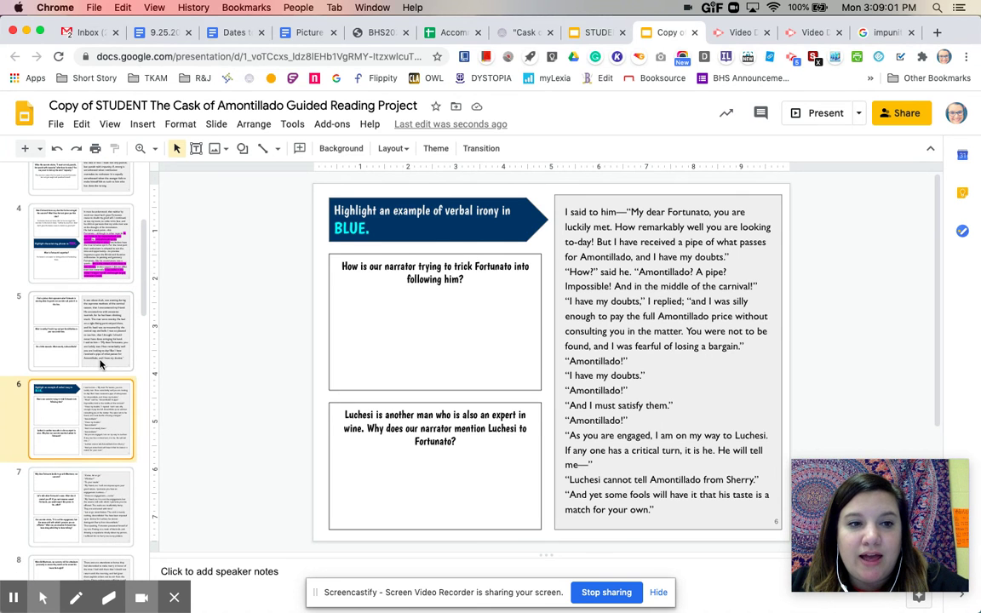
pyautogui.click(92, 327)
pyautogui.click(109, 404)
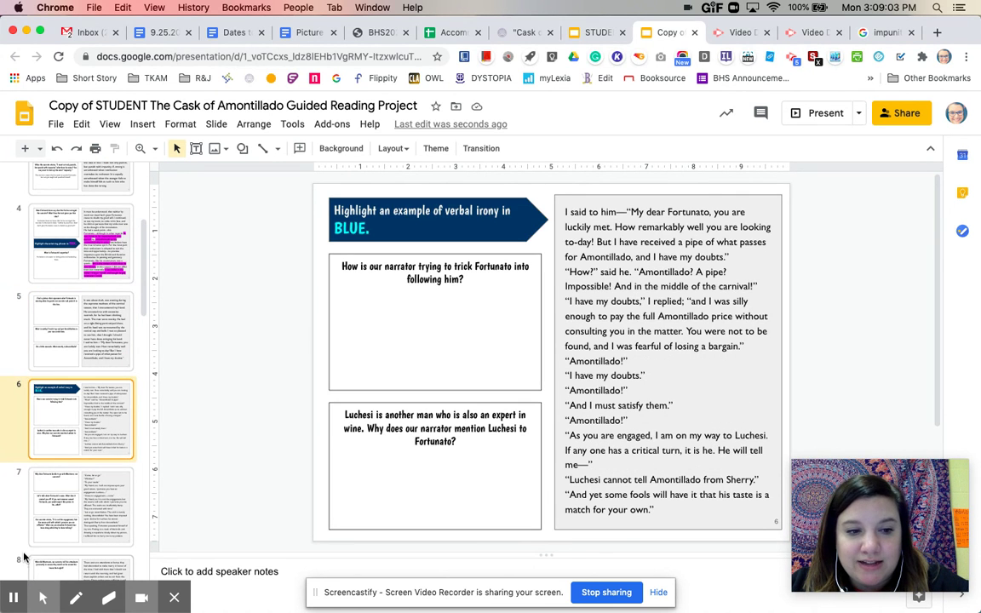